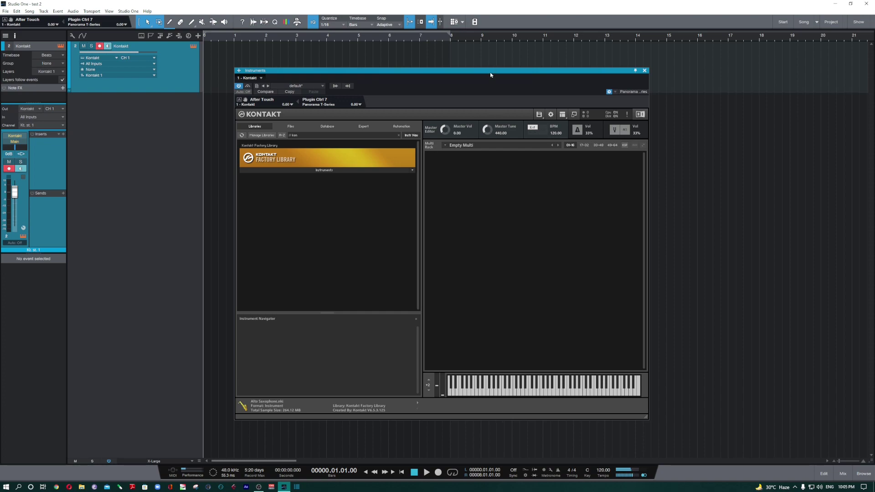
left_click_drag(644, 418, 645, 404)
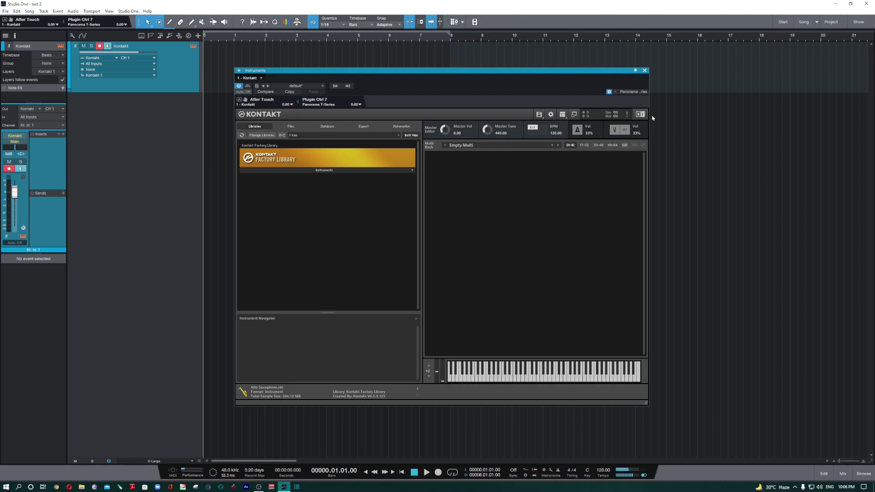
left_click(539, 115)
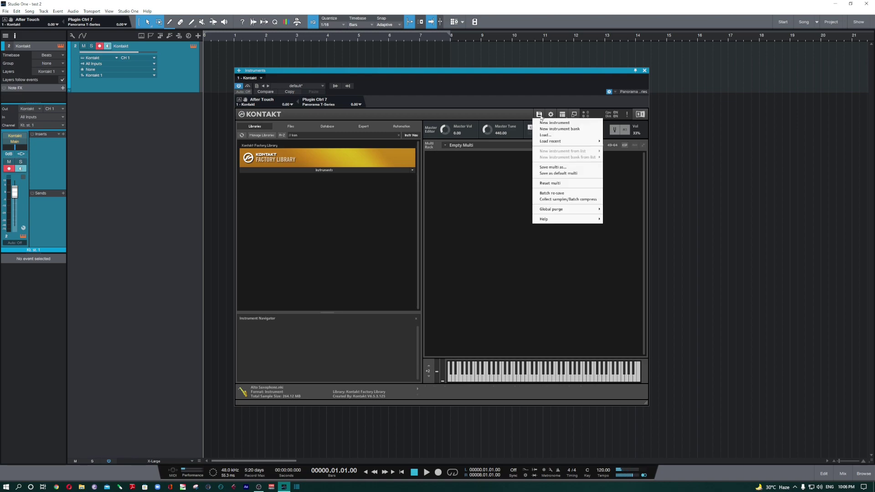
left_click(577, 129)
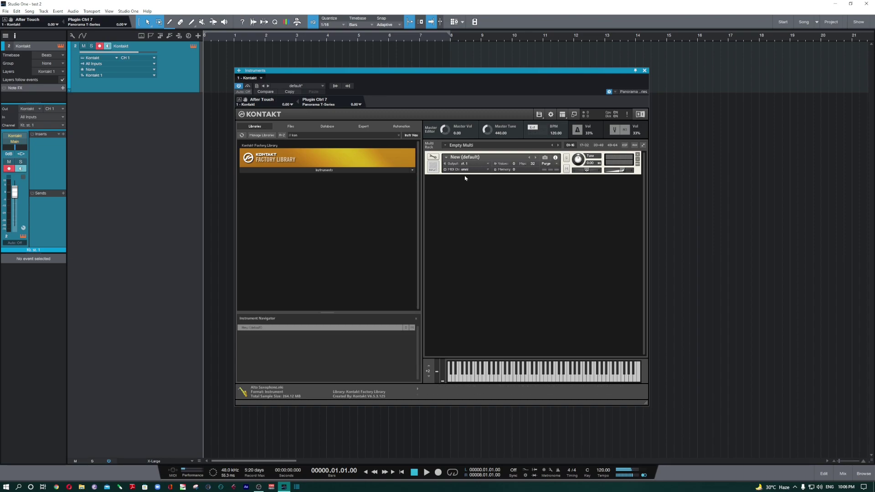
left_click(638, 155)
- Add a new instrument bank to the empty multi rack and expand the Kontakt Factory Library's instruments
left_click(539, 114)
left_click(546, 130)
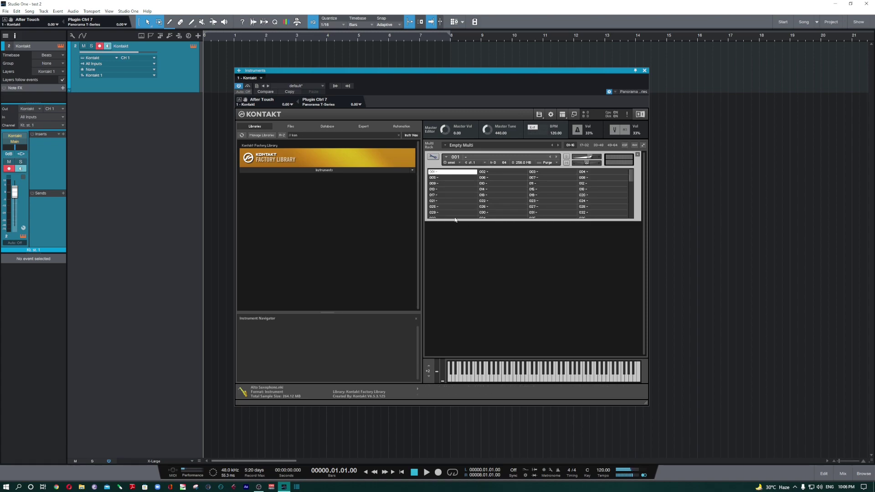
left_click(324, 170)
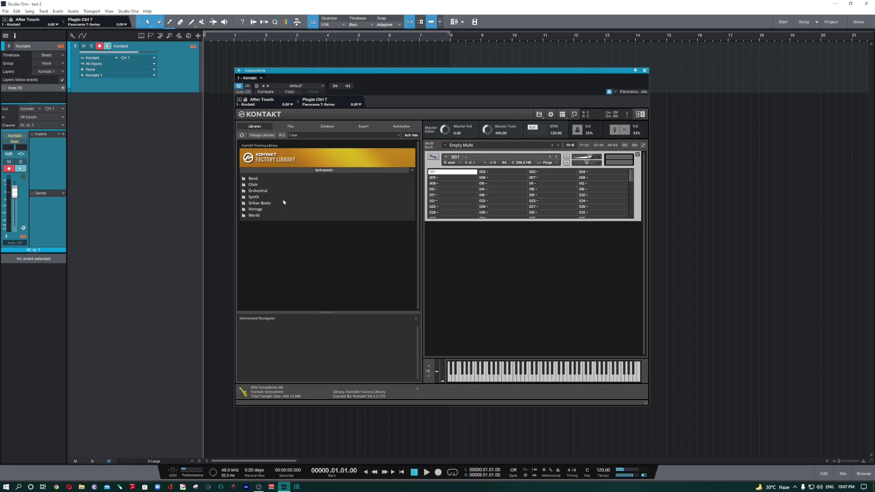
- Try loading Soprano [e] from the library's Choir folder into the rack, remove it, and return to the main categories
double_click(256, 185)
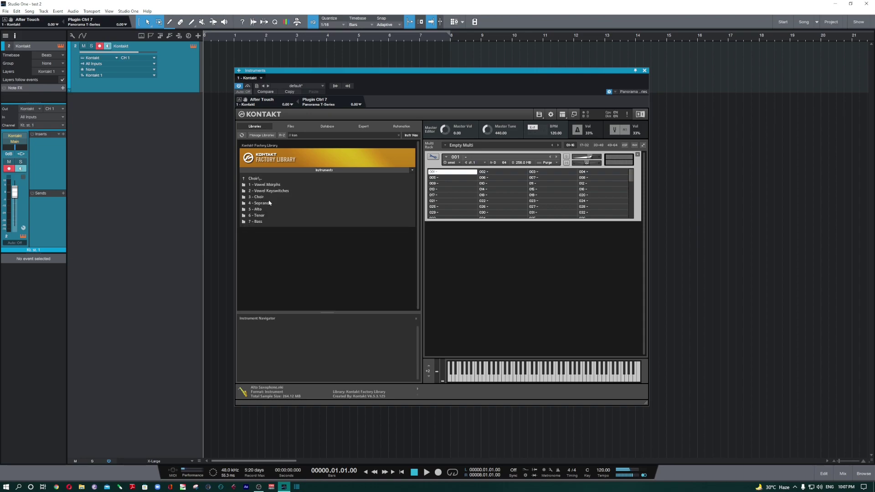
double_click(266, 204)
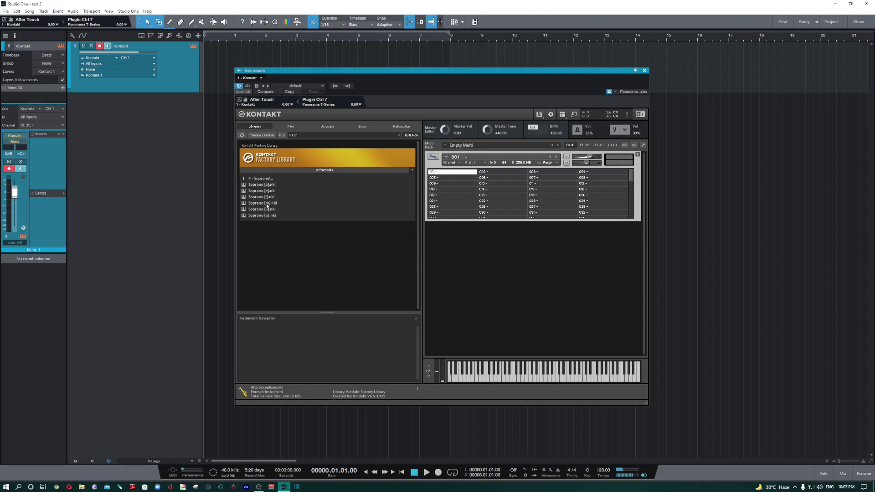
double_click(255, 191)
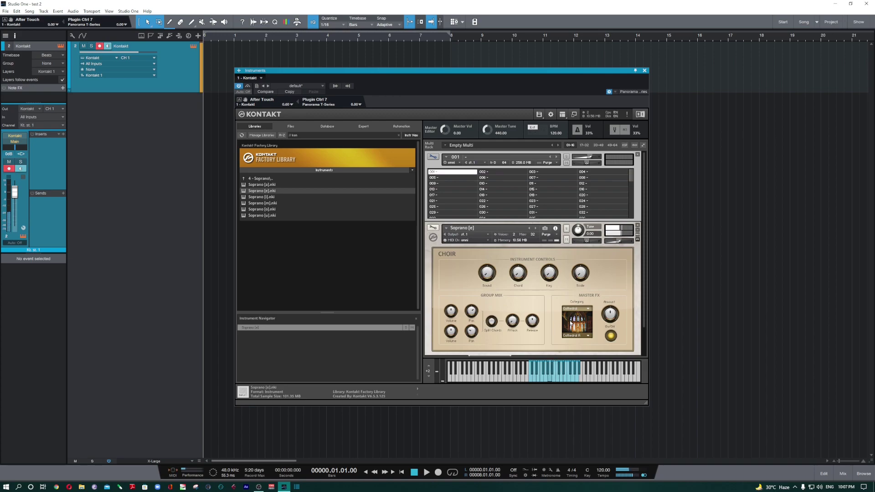
left_click(637, 226)
left_click(255, 179)
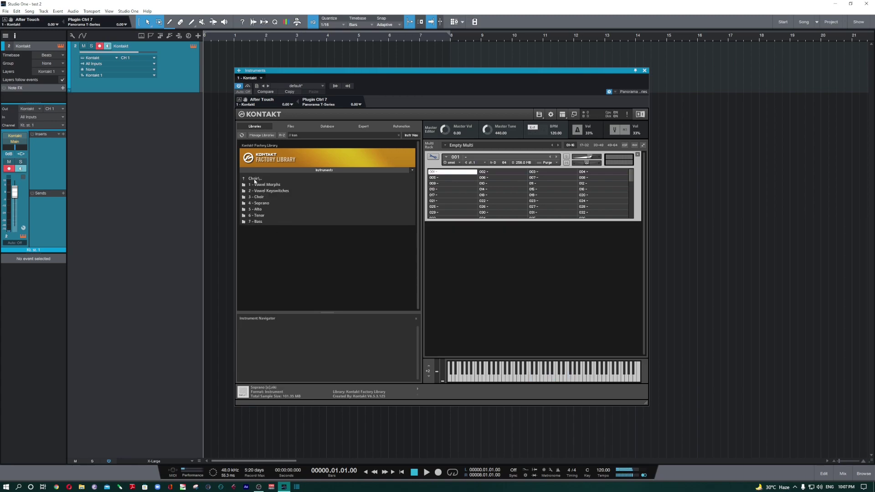
left_click(255, 179)
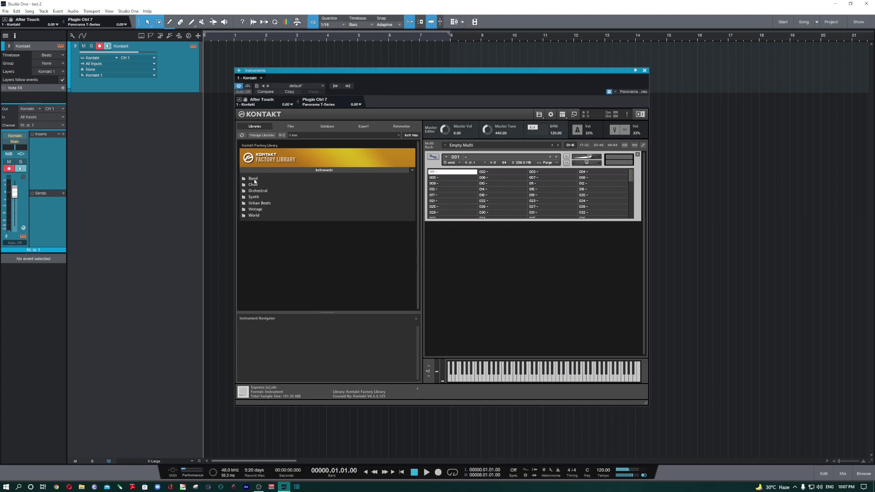
- Try loading the Tulum bagpipe from the World category into the rack and remove it
double_click(253, 217)
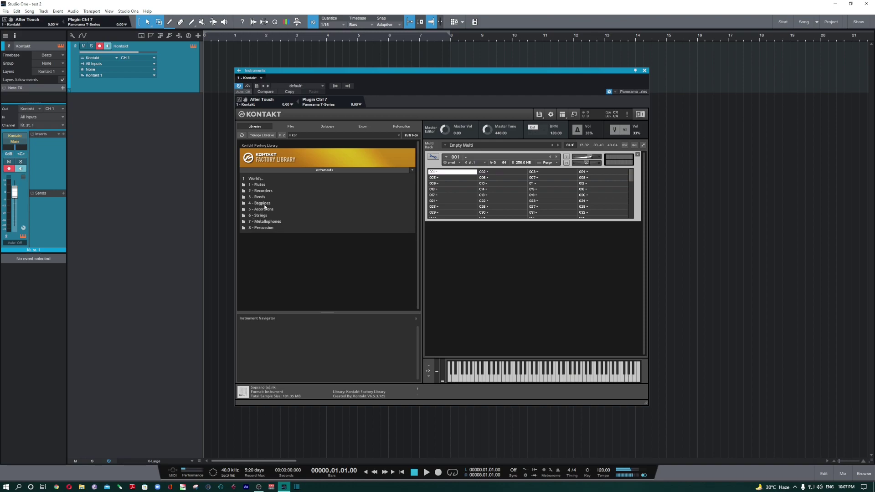
double_click(262, 203)
double_click(258, 191)
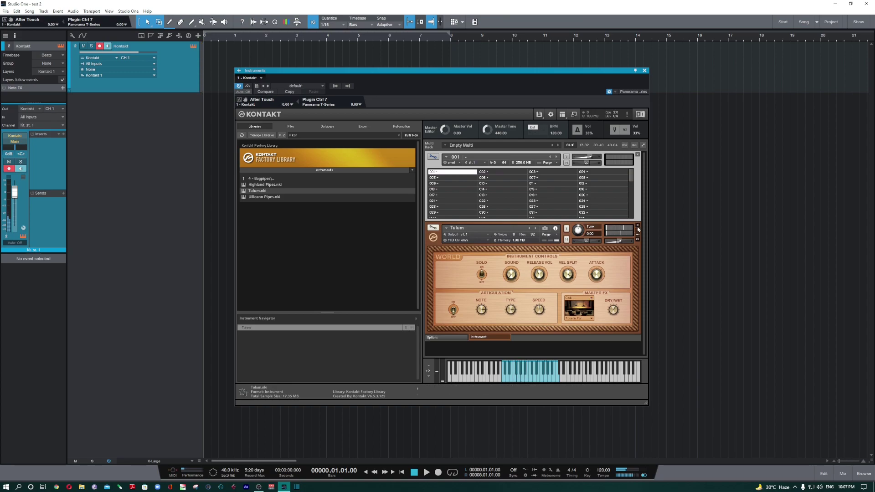
left_click(638, 227)
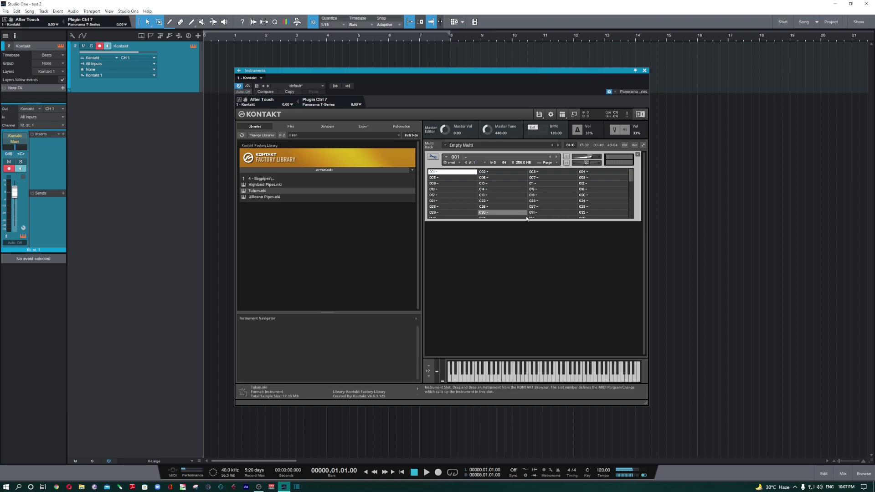
- From the Urban Beats category, place Kicks 1 in bank slot 001 and Snares 1 in slot 002
double_click(275, 179)
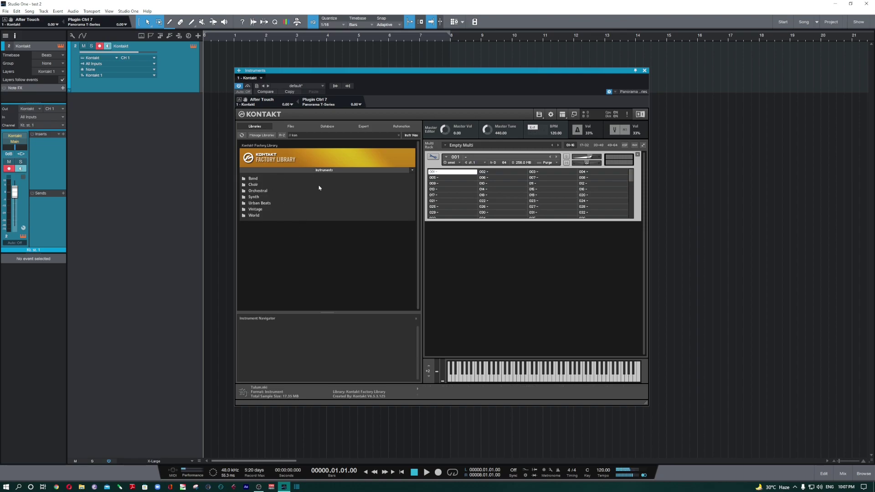
double_click(285, 204)
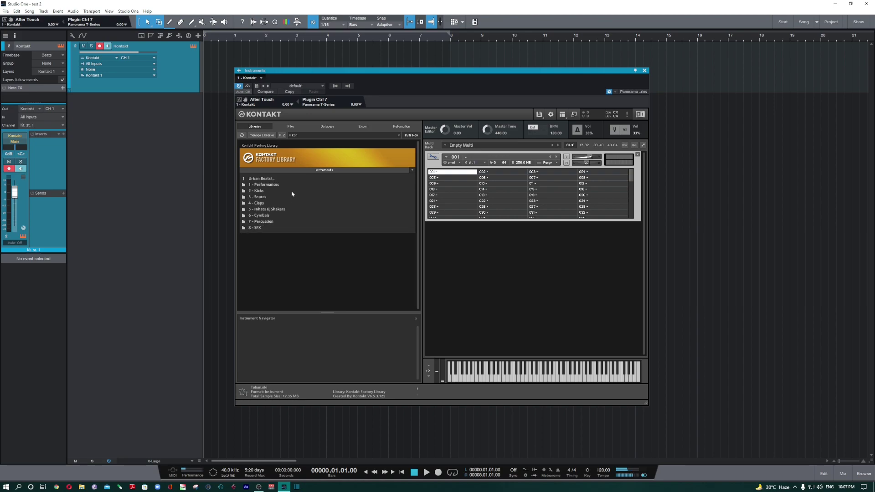
double_click(292, 191)
left_click_drag(253, 184, 446, 172)
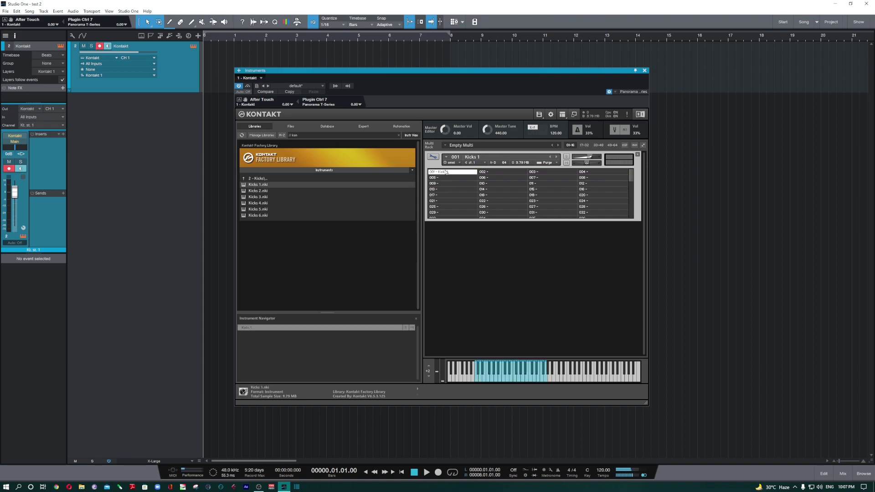
double_click(261, 179)
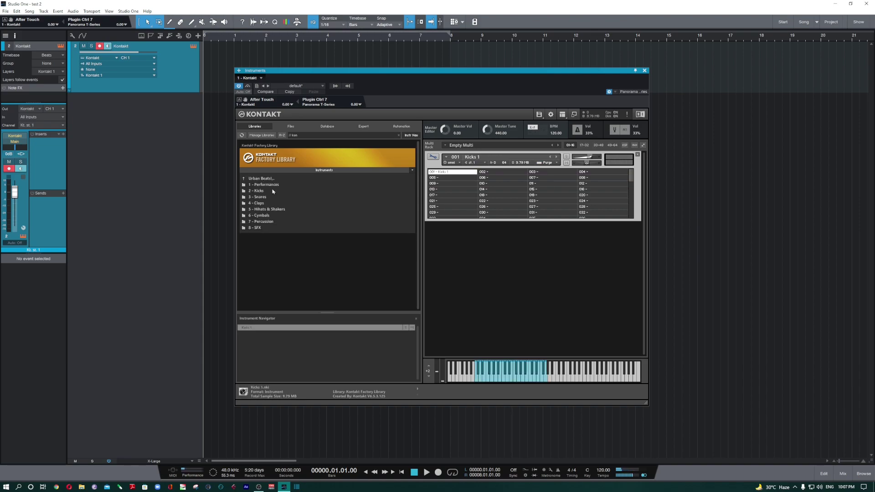
double_click(259, 197)
left_click_drag(260, 185, 496, 172)
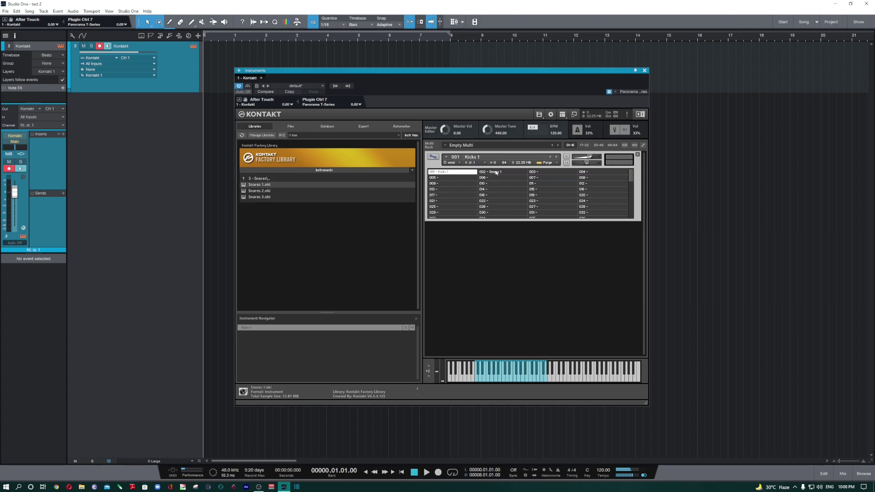
- Place Claps 1 in bank slot 003 and Cymbals 1 in slot 005, both from Urban Beats
double_click(285, 180)
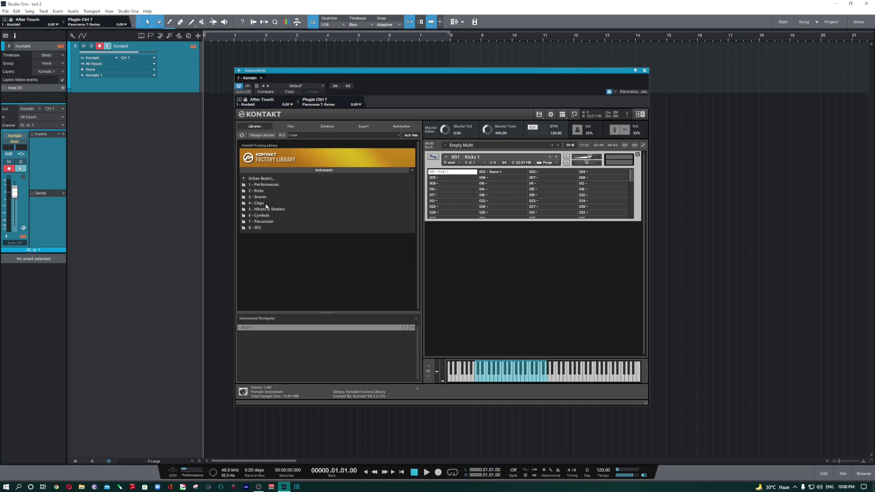
double_click(267, 204)
left_click_drag(264, 186, 548, 172)
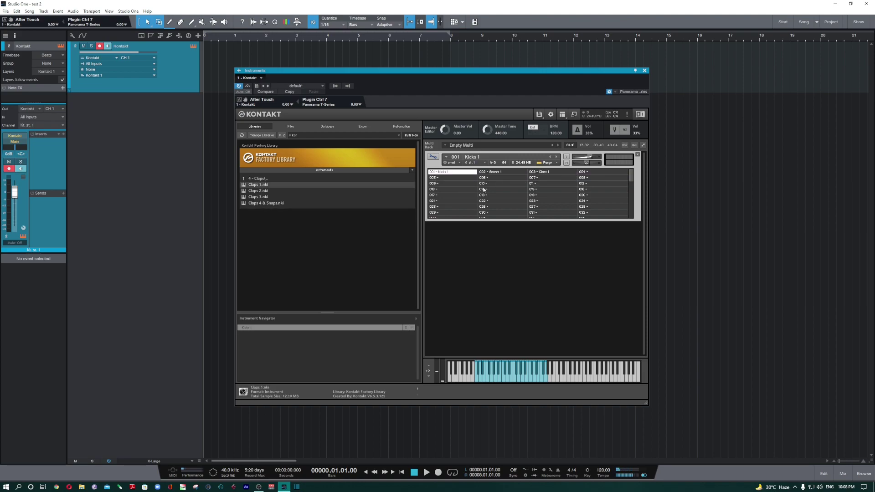
double_click(277, 179)
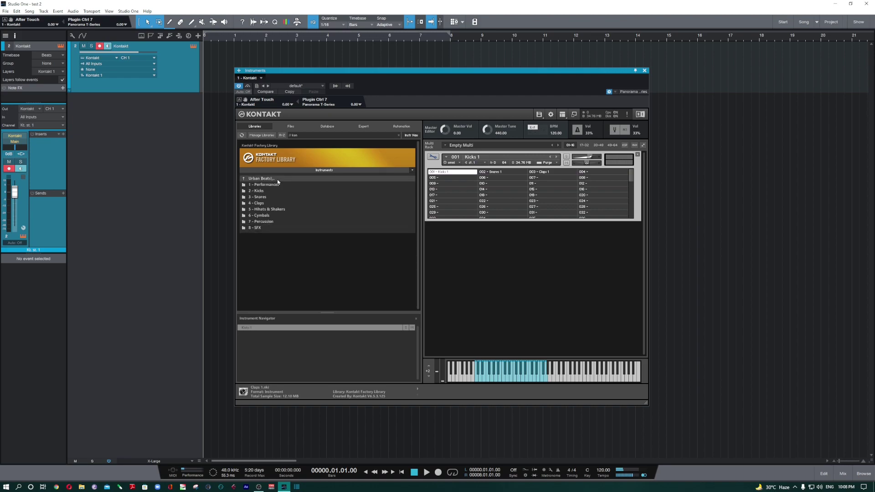
double_click(273, 215)
left_click_drag(272, 188, 444, 179)
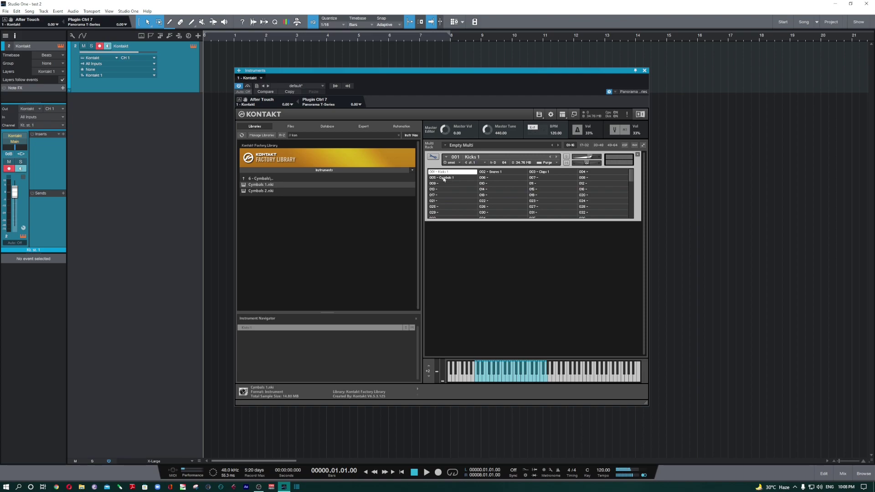
- Place Closed Hihats 1 in bank slot 004 and Percussion 1 in slot 006, both from Urban Beats
double_click(308, 179)
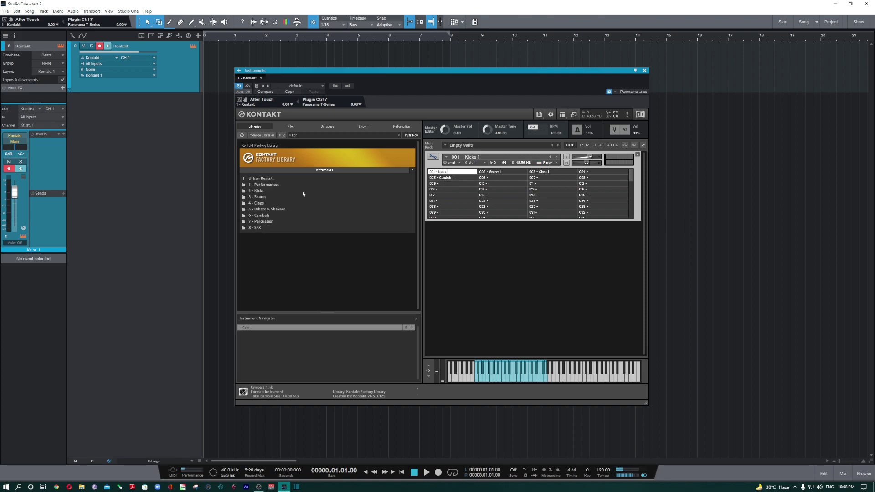
double_click(279, 210)
left_click_drag(273, 185, 613, 173)
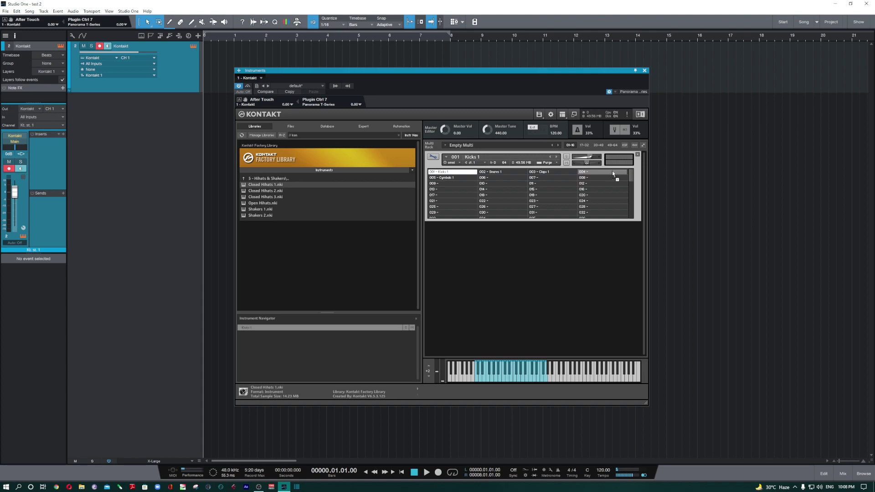
double_click(268, 179)
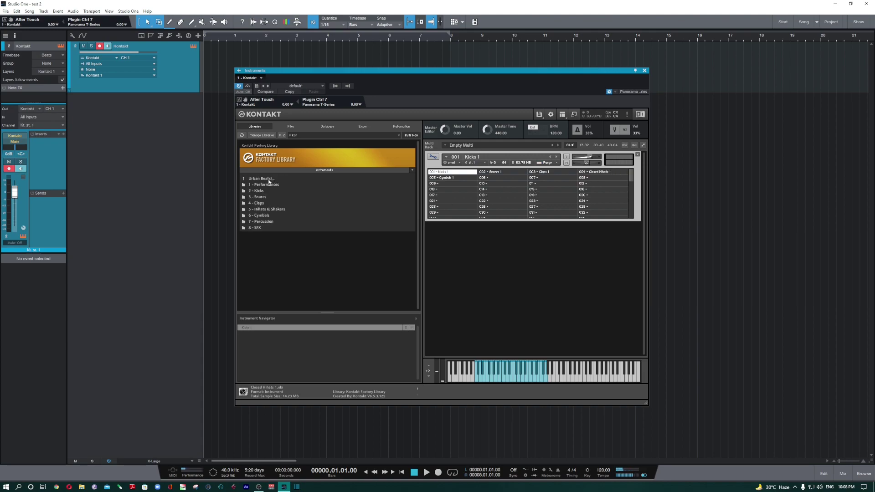
double_click(268, 224)
left_click_drag(263, 185, 494, 179)
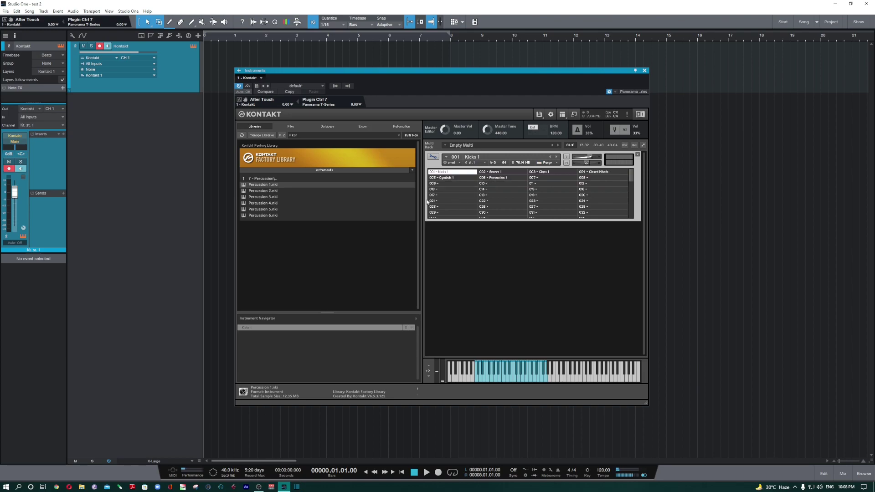
- Place SFX 1 from the Urban Beats SFX folder in bank slot 007
double_click(277, 179)
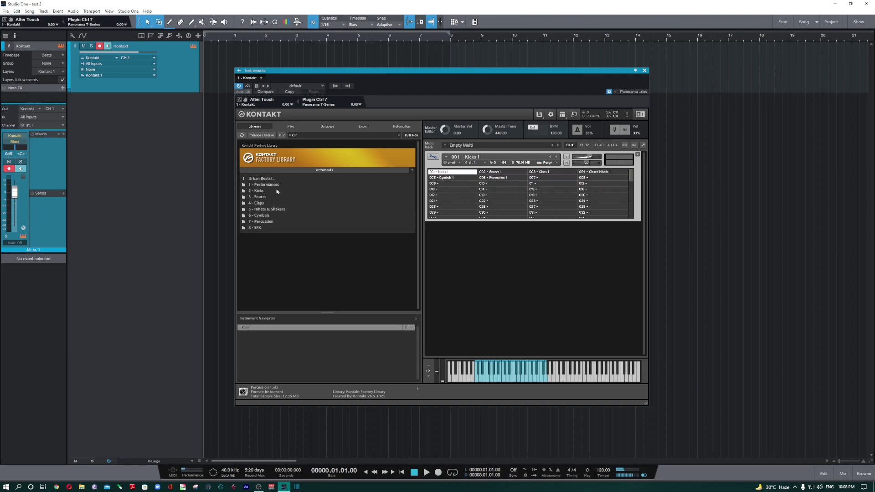
double_click(255, 228)
left_click_drag(256, 185, 549, 180)
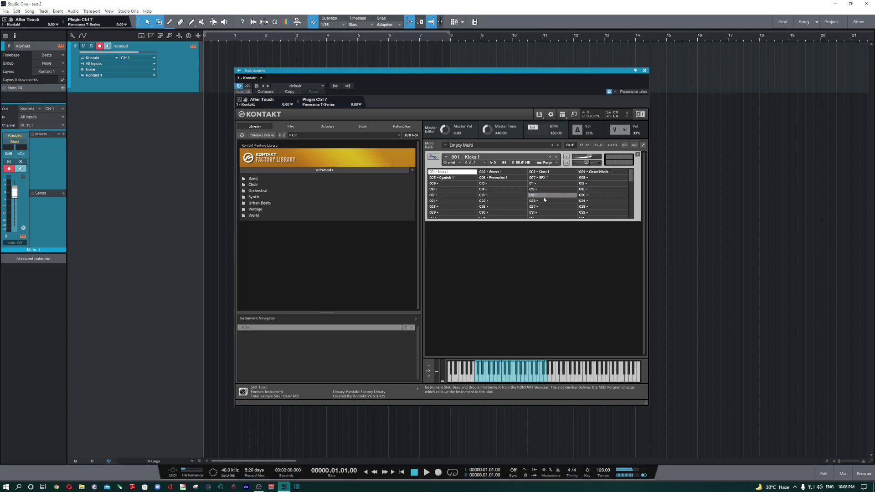
- Start saving the instrument bank and create and open a new folder named Kontakt Banks on the Plug Data (D:) drive
left_click(542, 116)
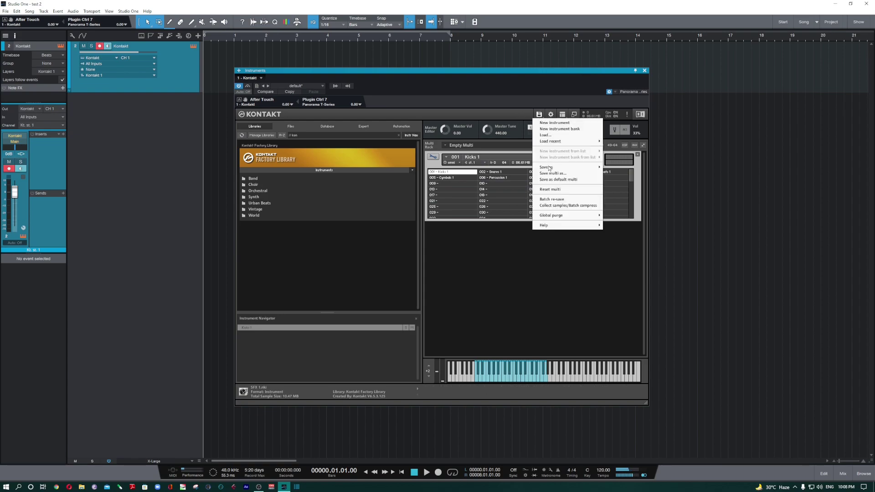
mouse_move(550, 168)
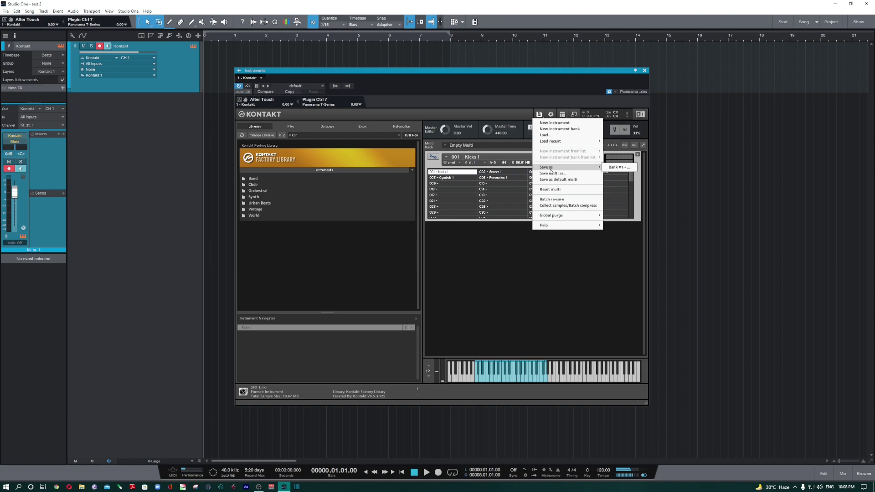
left_click(618, 168)
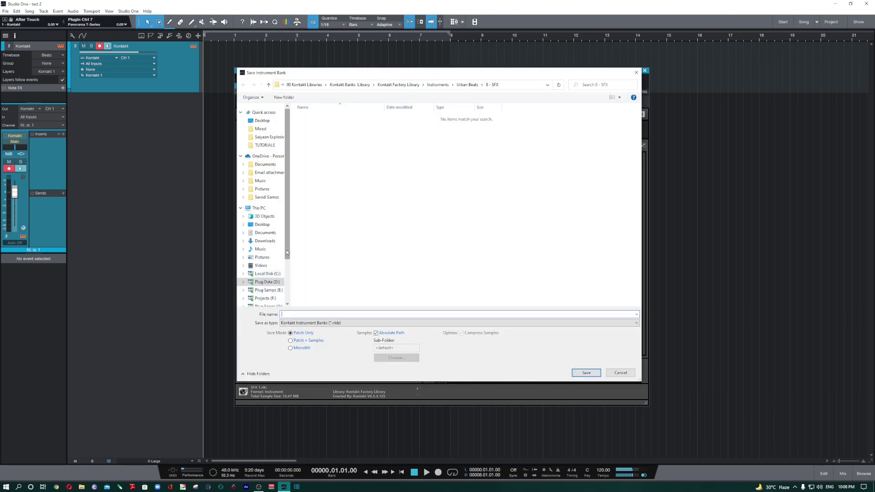
scroll(266, 231, "down", 2)
left_click(267, 235)
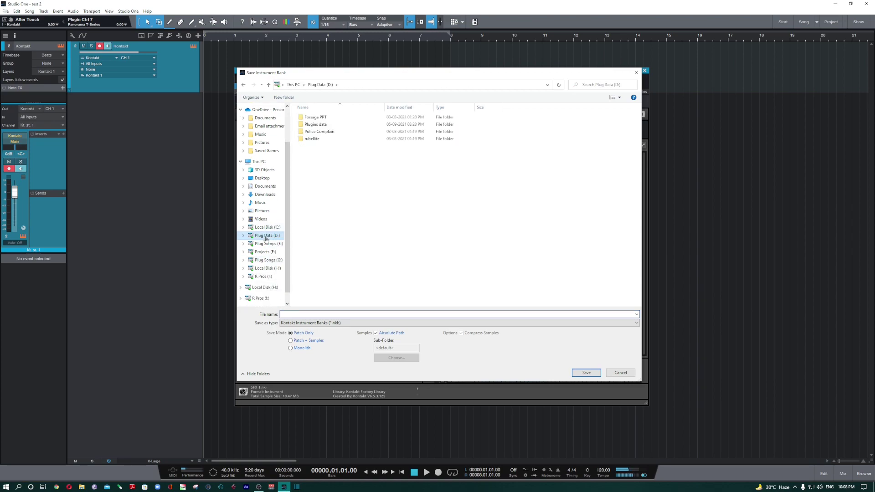
left_click(283, 97)
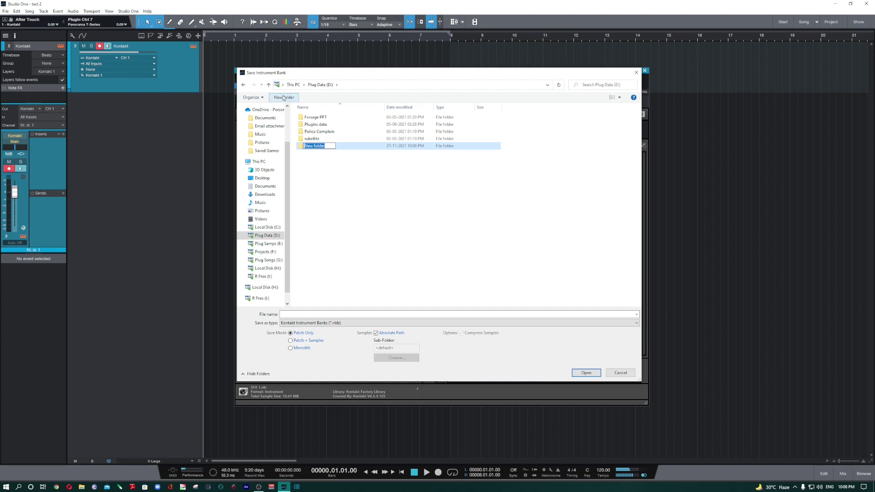
type("Kontakt Banks")
key("Return")
key("Return")
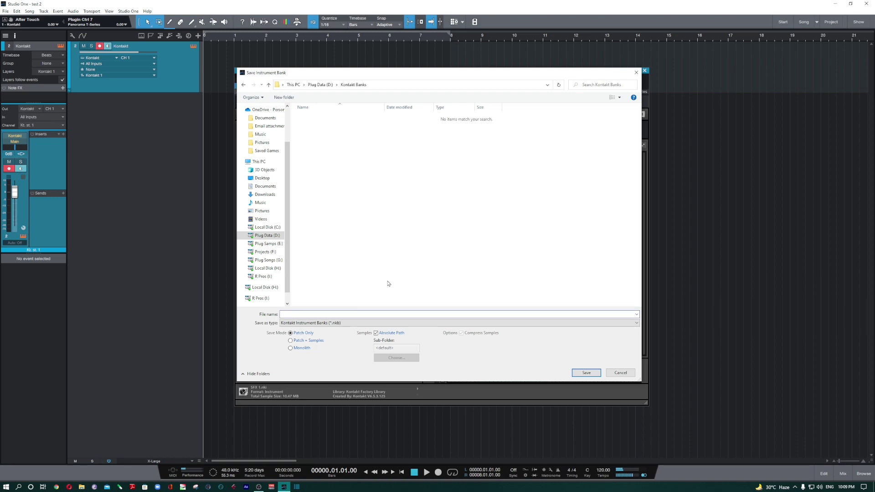
- Save the instrument bank as Drums 1 in the Kontakt Banks folder using the Patch Only save mode
type("Drums 1")
left_click(291, 341)
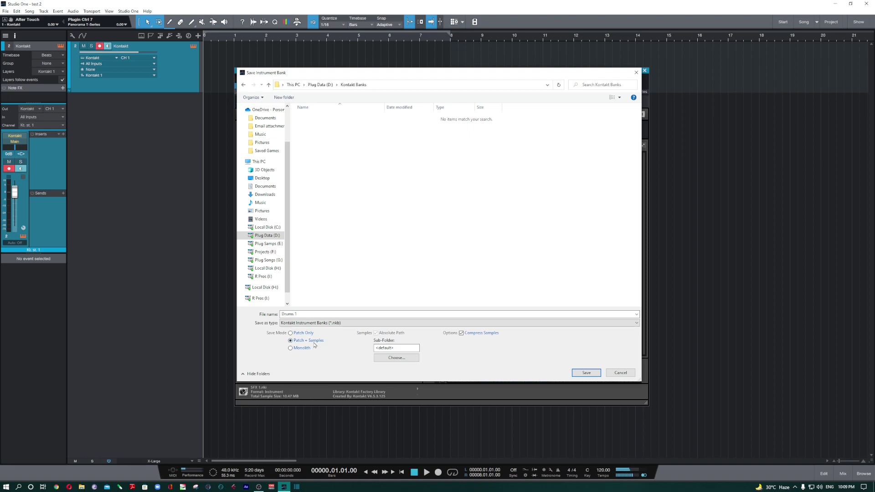
left_click(302, 348)
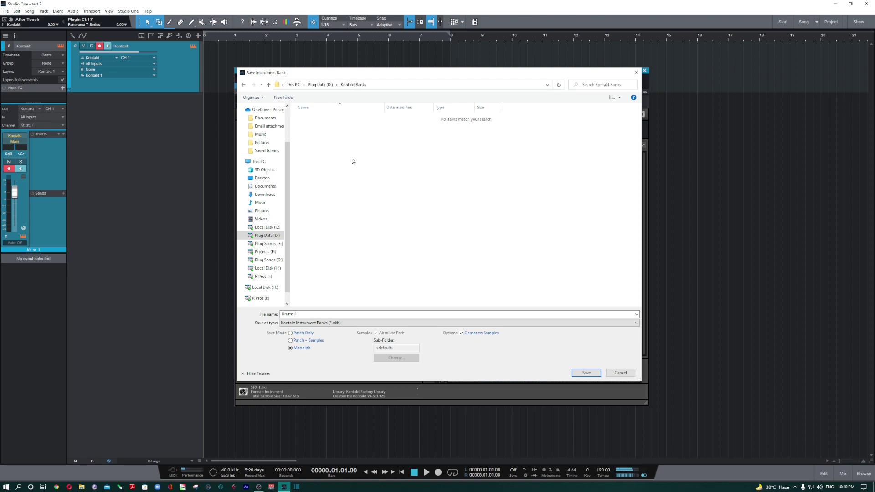
left_click(302, 333)
left_click(587, 372)
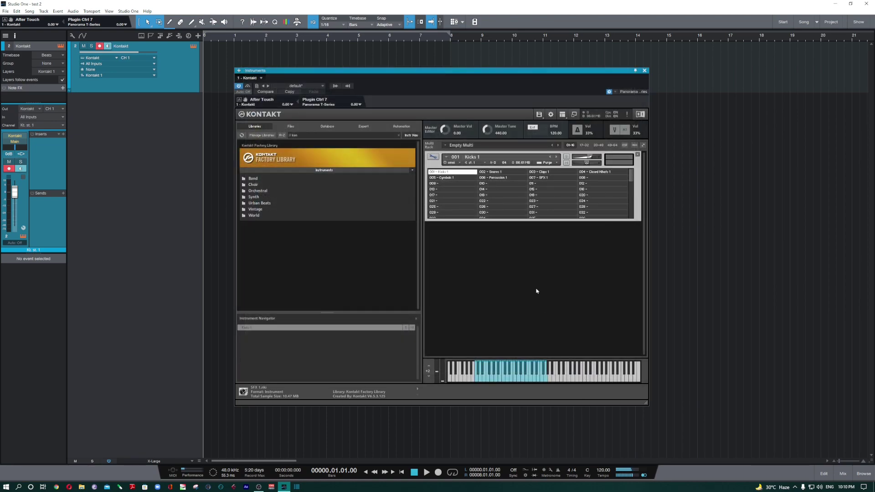
- Remove the drum bank from the rack and collapse the Kontakt Factory Library's instrument list
left_click(638, 155)
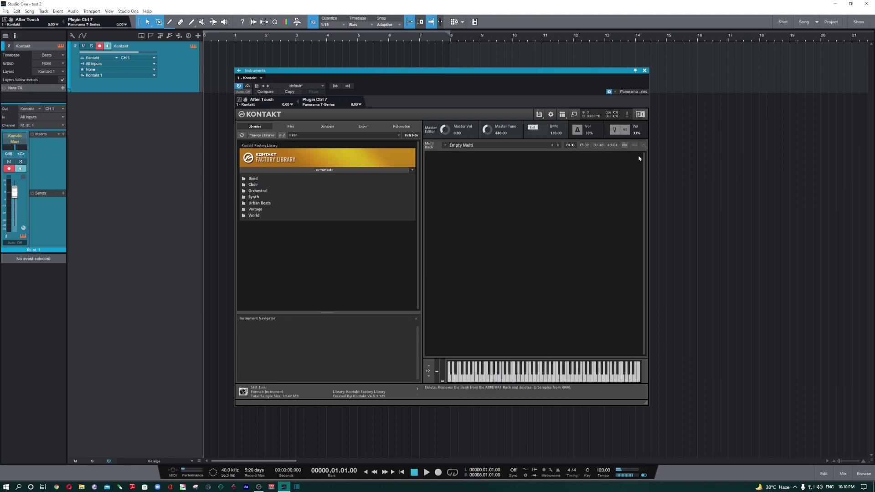
left_click(326, 169)
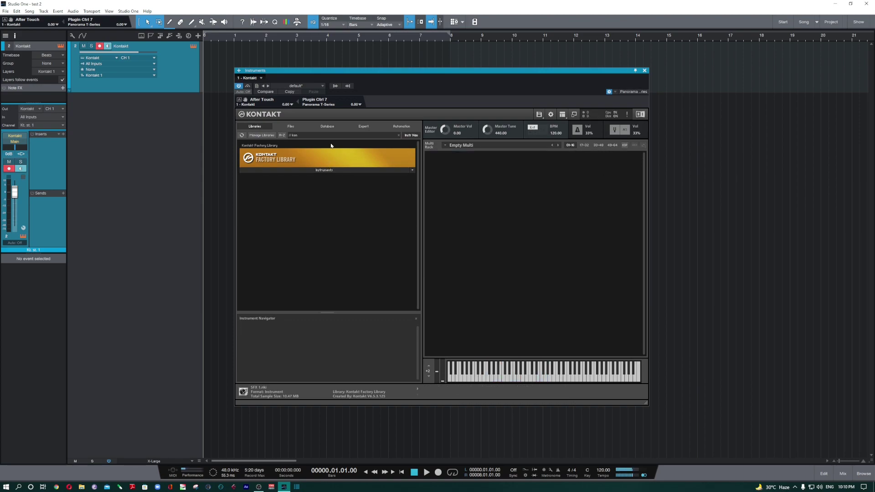
left_click(285, 169)
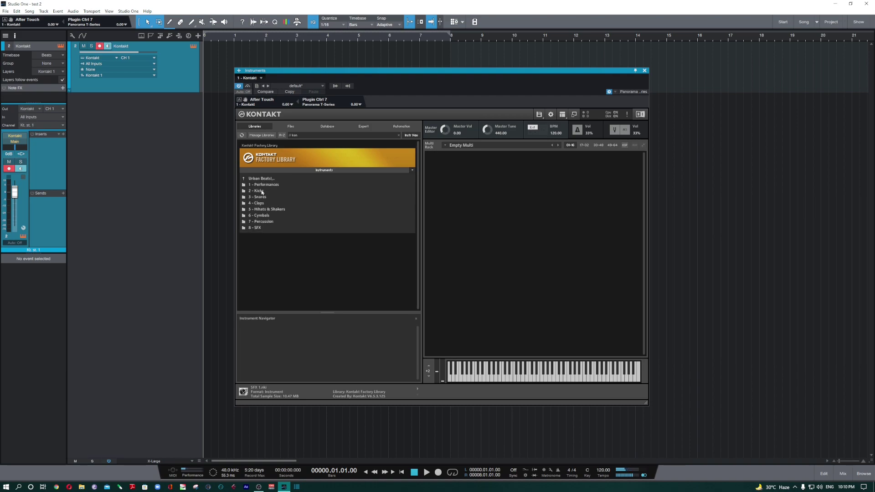
double_click(262, 192)
double_click(267, 179)
double_click(268, 180)
- Load the saved Drums 1 bank from the Kontakt Banks folder on Plug Data (D:)
left_click(539, 114)
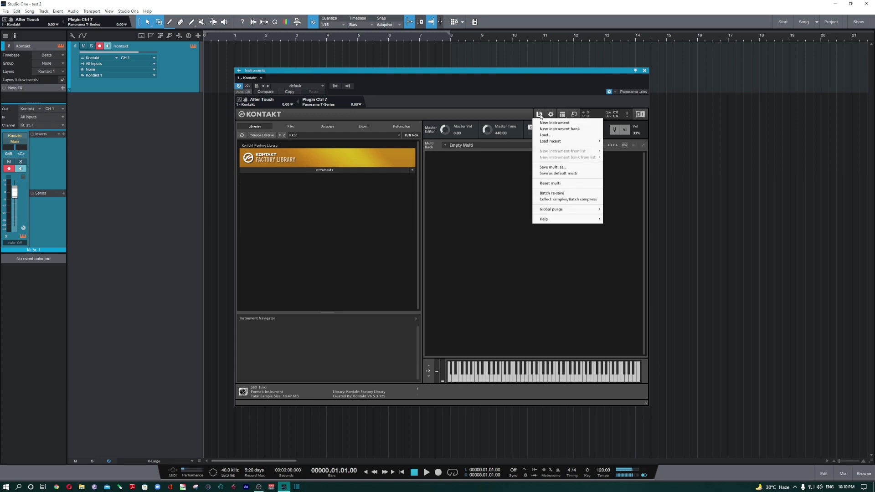
left_click(544, 135)
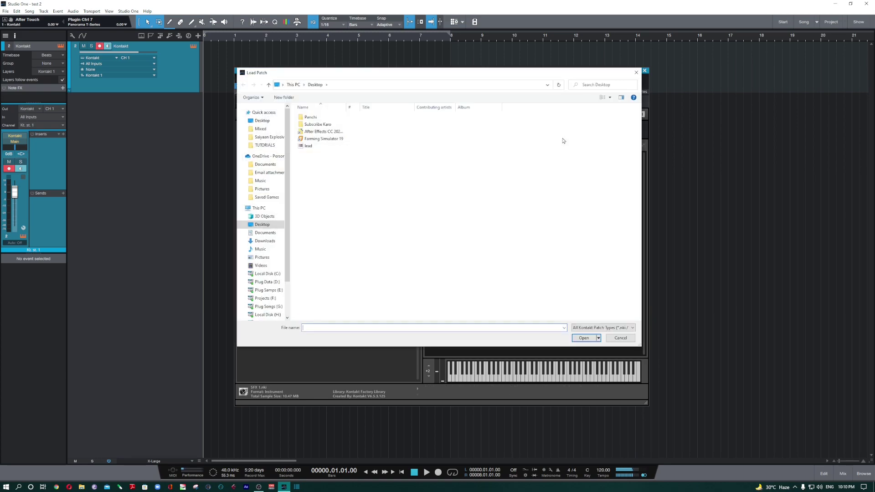
left_click(271, 282)
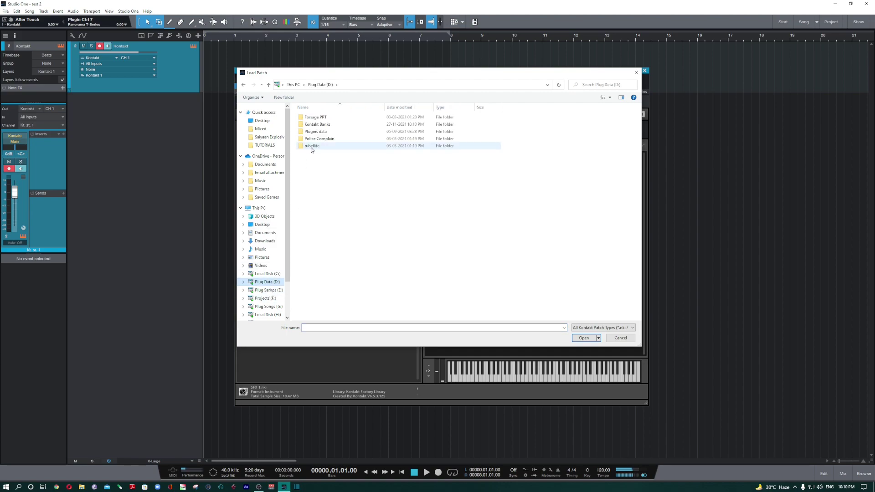
left_click(319, 118)
double_click(335, 125)
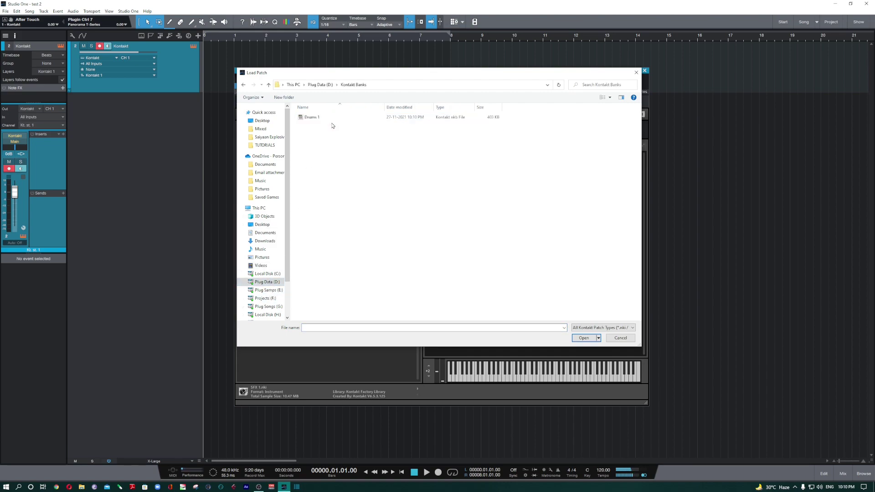
double_click(313, 117)
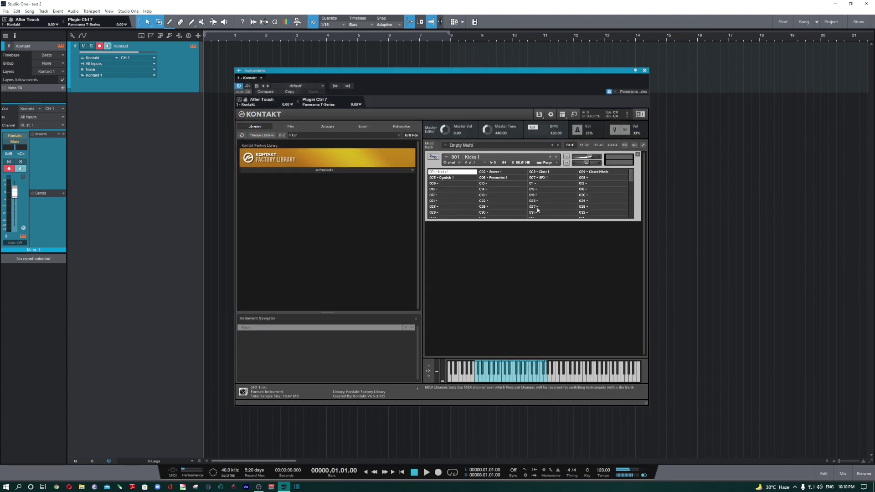
- Audition the bank's instruments in slots 001 to 007 one by one and look through the remaining slots
left_click(457, 173)
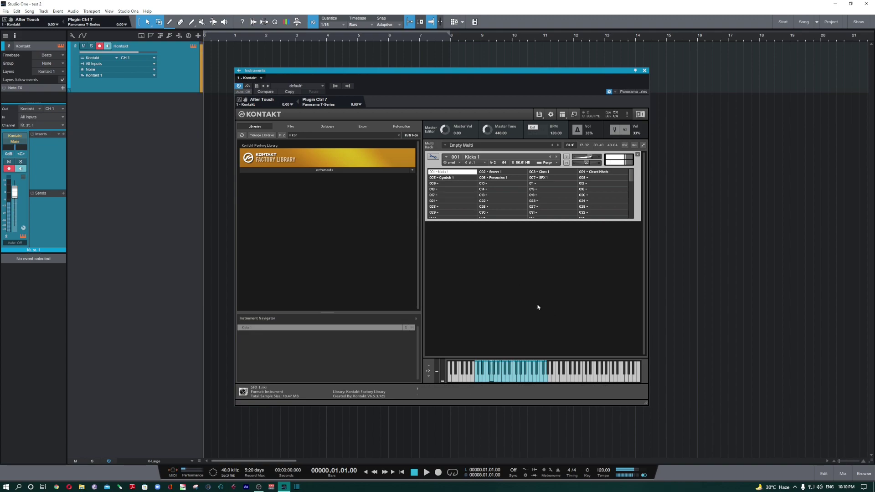
left_click(503, 174)
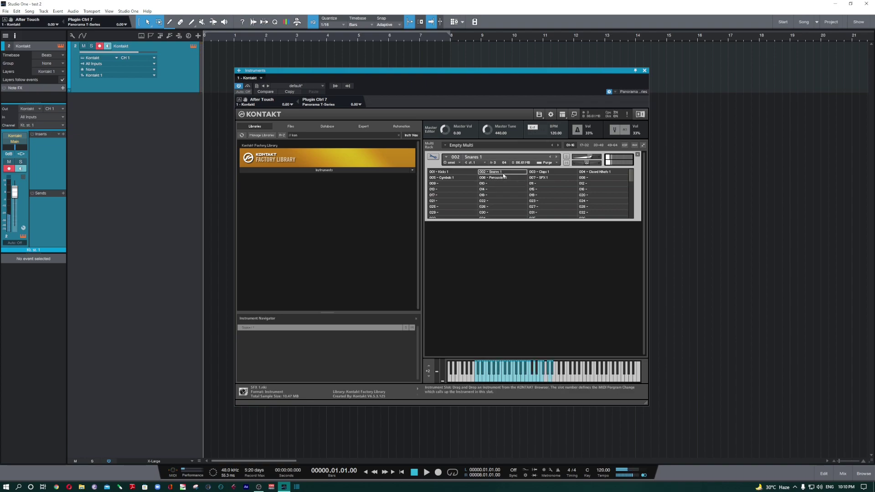
left_click(547, 173)
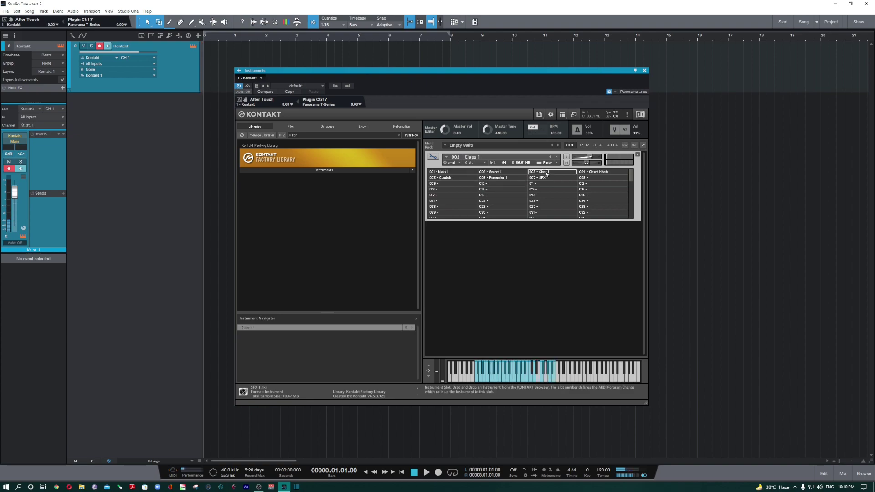
left_click(610, 174)
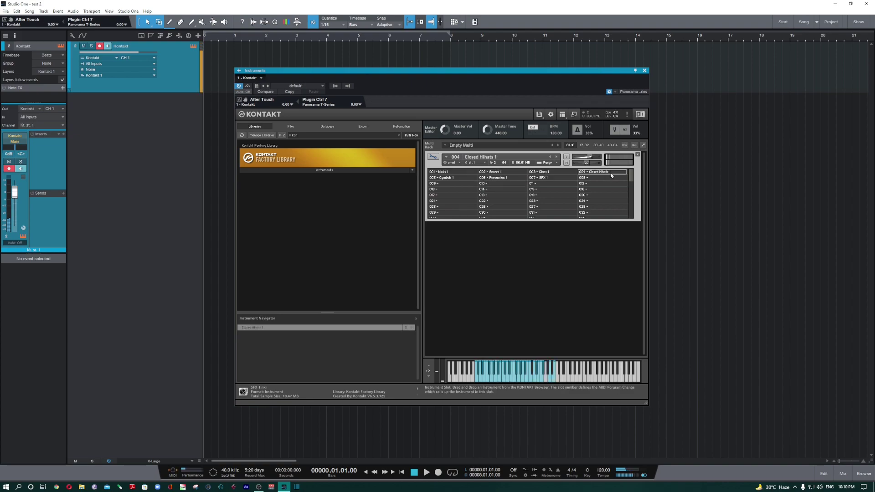
left_click(465, 179)
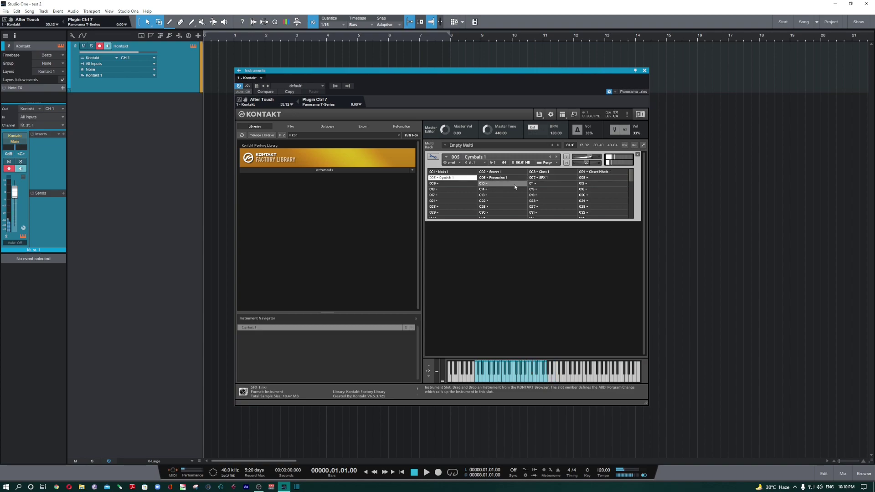
left_click(496, 178)
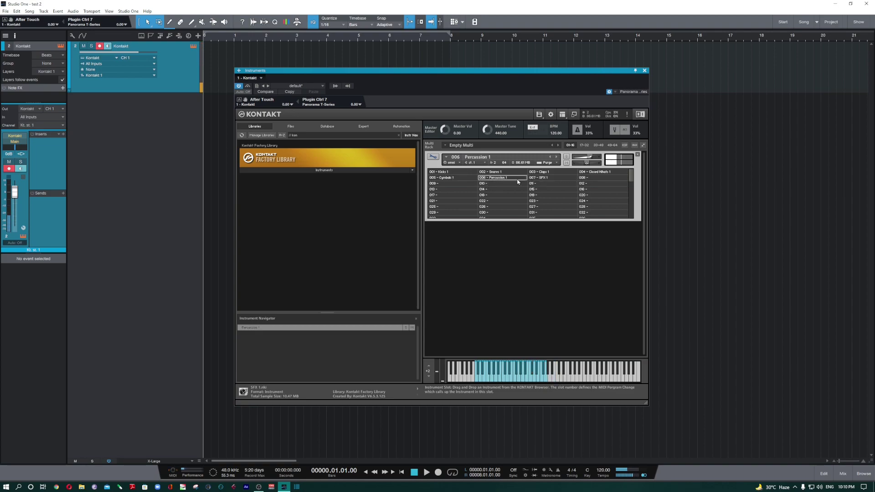
left_click(553, 179)
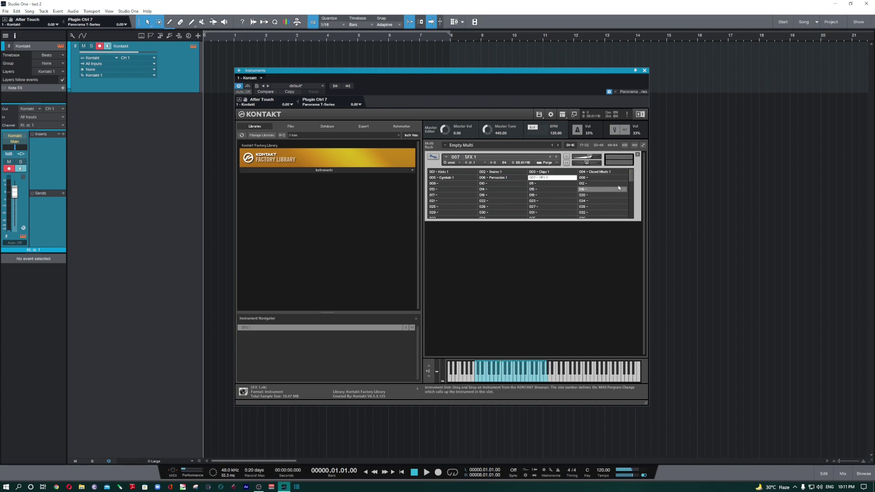
left_click_drag(631, 180, 632, 217)
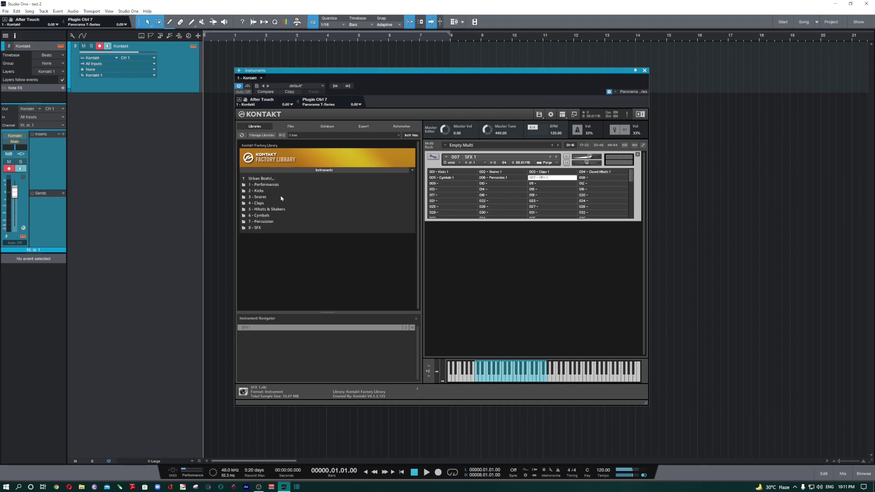
- Collapse the Factory Library's instrument list and clear the library search filter to show all libraries
left_click(332, 170)
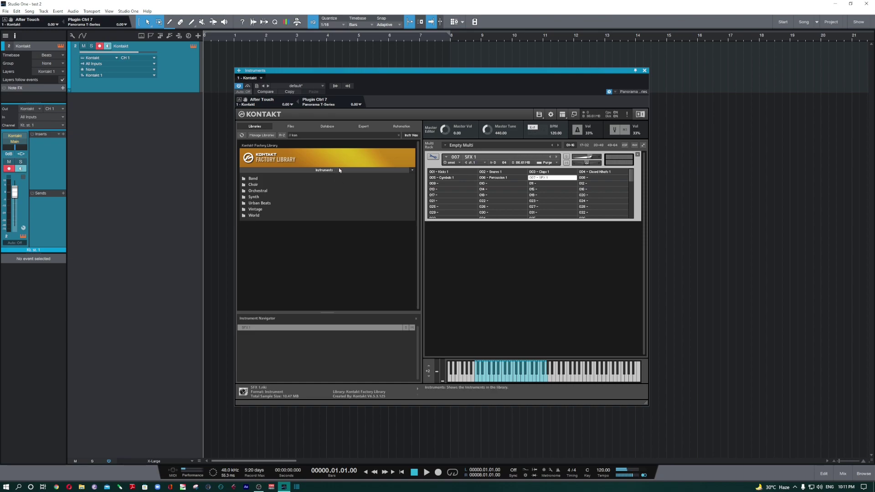
left_click(338, 160)
double_click(302, 136)
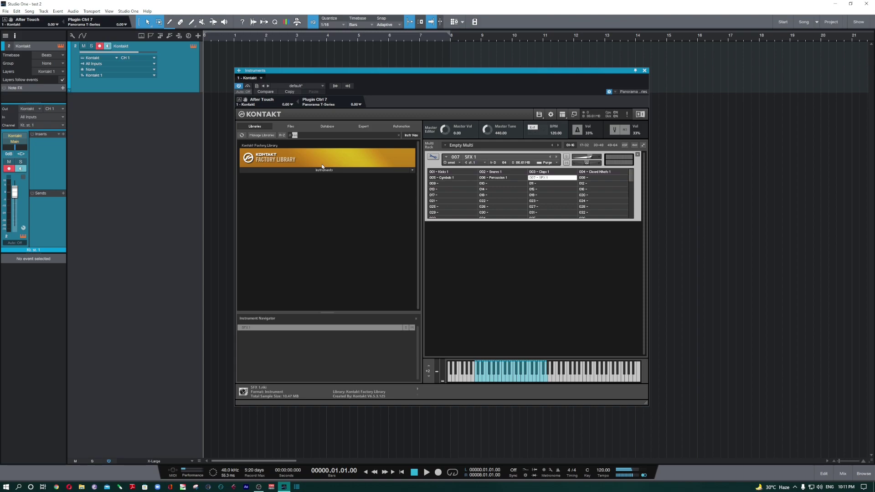
key("BackSpace")
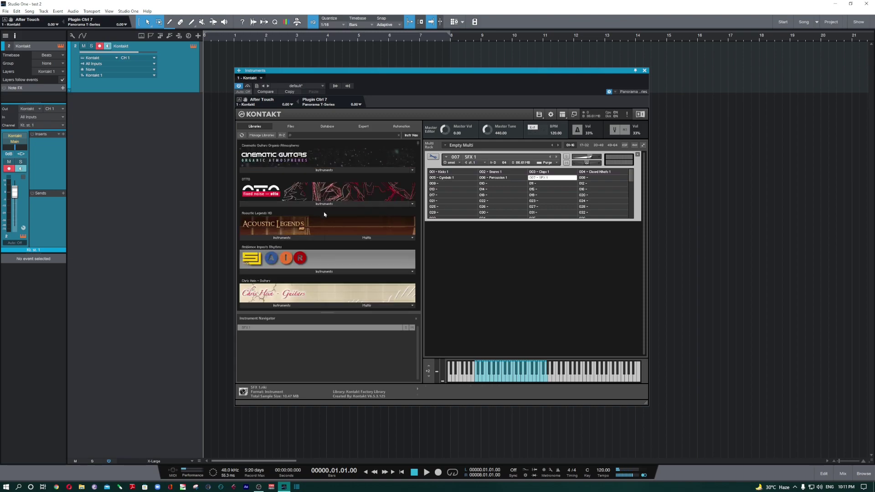
- Place Scarbee Pre-Bass - Amped - Deep in bank slot 008 and collapse its library's instrument list
scroll(348, 250, "down", 5)
scroll(280, 199, "down", 10)
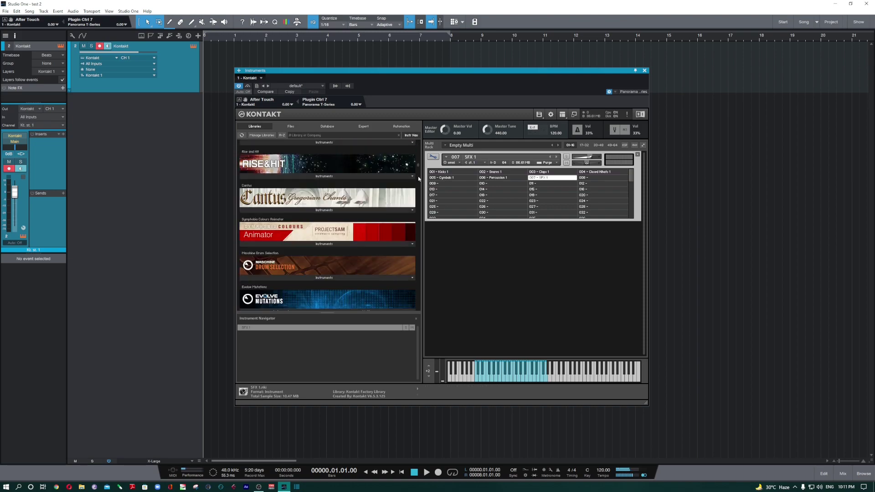
left_click(281, 197)
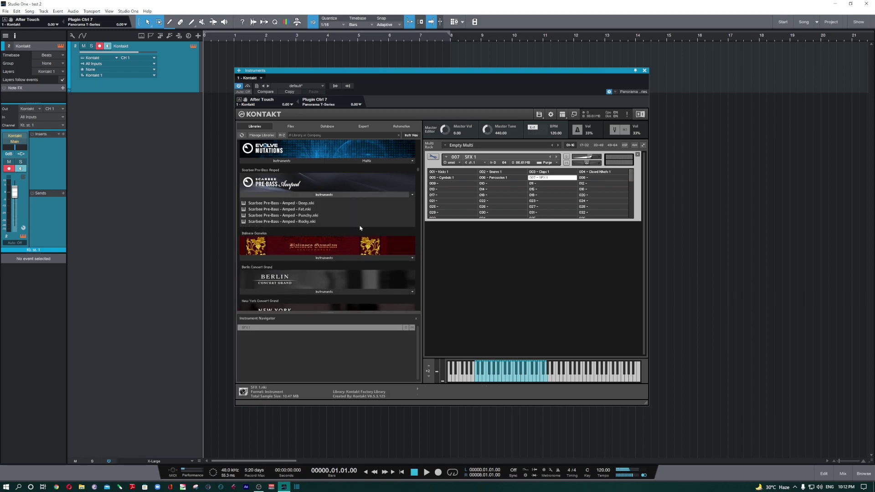
left_click_drag(274, 205, 595, 177)
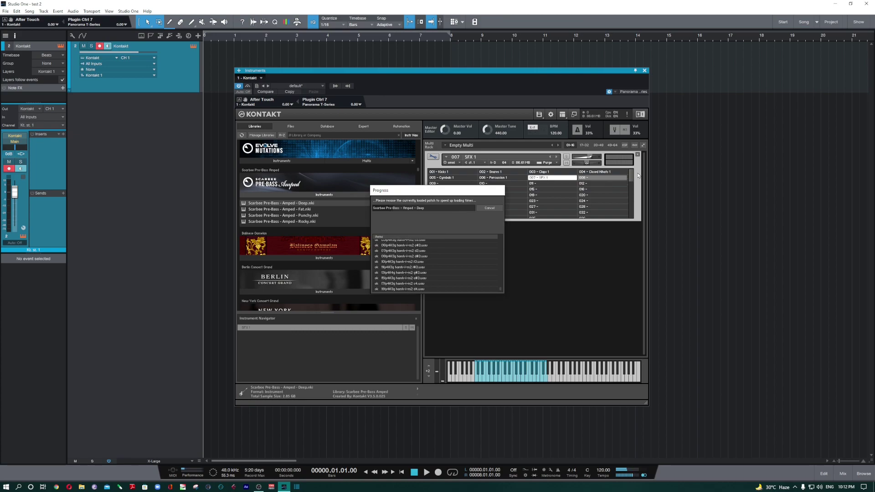
left_click_drag(427, 190, 636, 229)
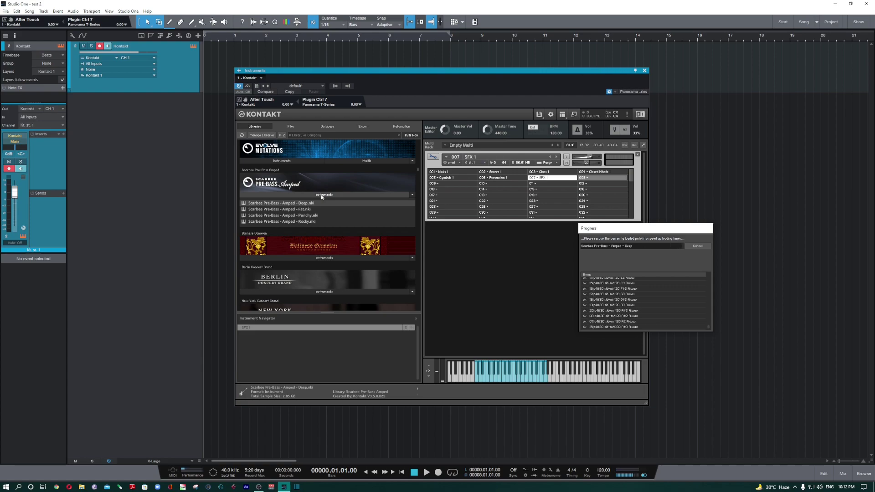
left_click(322, 197)
- Place New York Concert Grand in bank slot 009 and collapse its library's instrument list
scroll(342, 277, "down", 3)
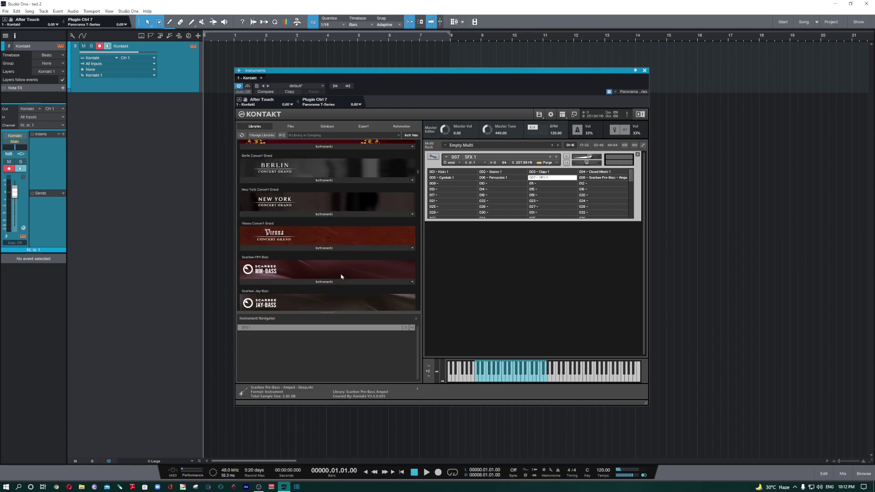
scroll(341, 277, "down", 1)
left_click(323, 194)
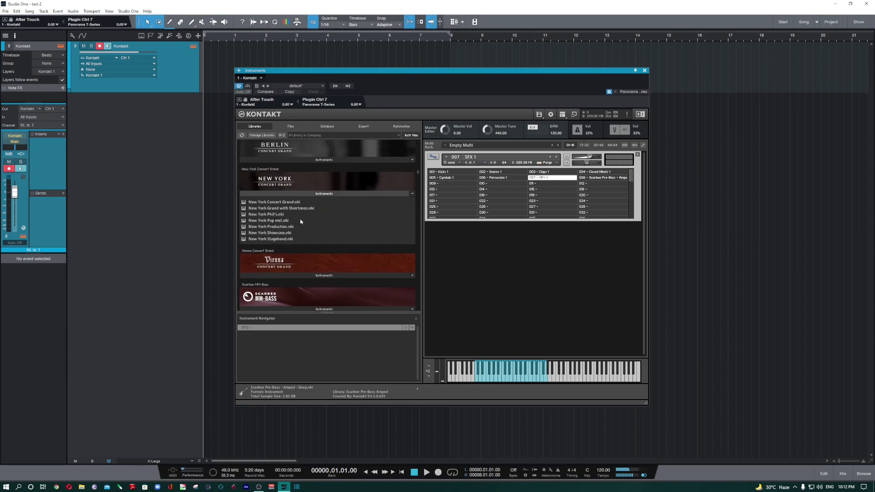
left_click_drag(283, 202, 461, 186)
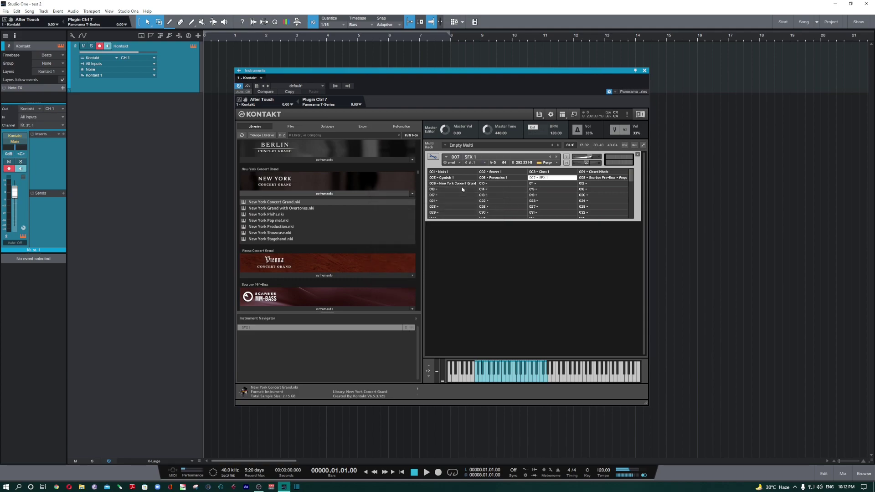
left_click(307, 195)
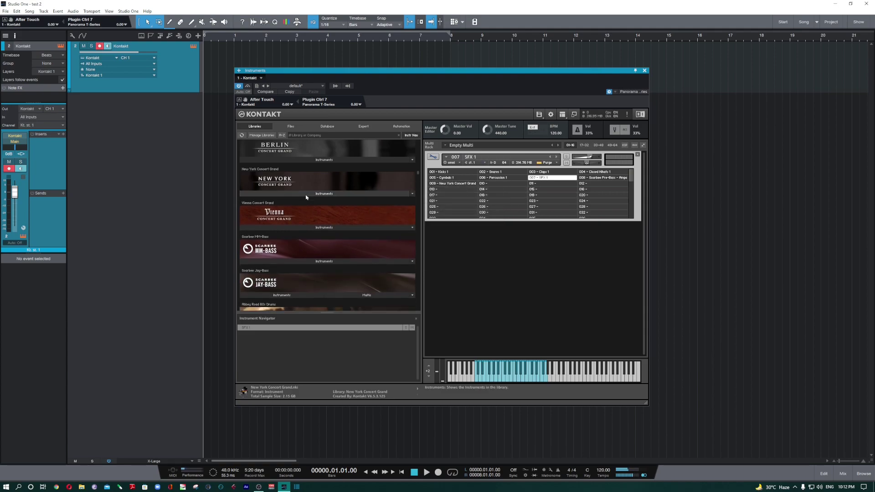
- Place Sections 1 and 2 Violas Animator from Session Strings Pro's Contemporary folder in bank slot 010 and leave its violas folder
scroll(306, 262, "down", 1)
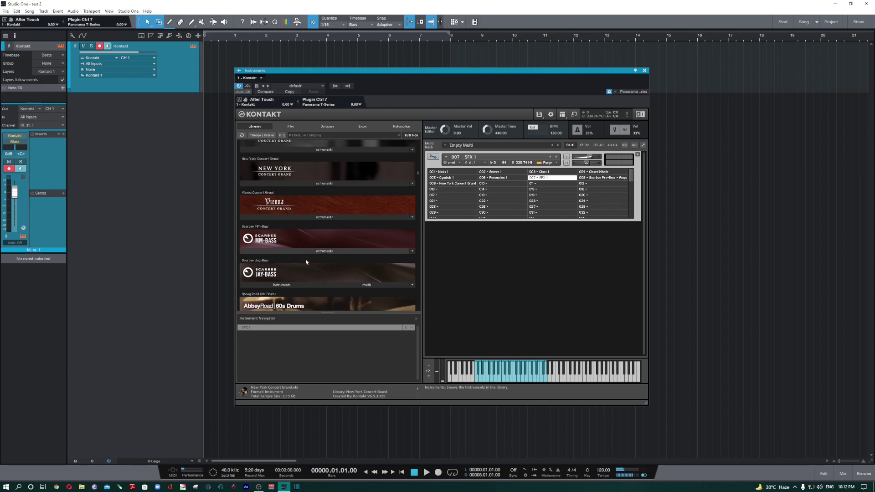
scroll(315, 255, "down", 5)
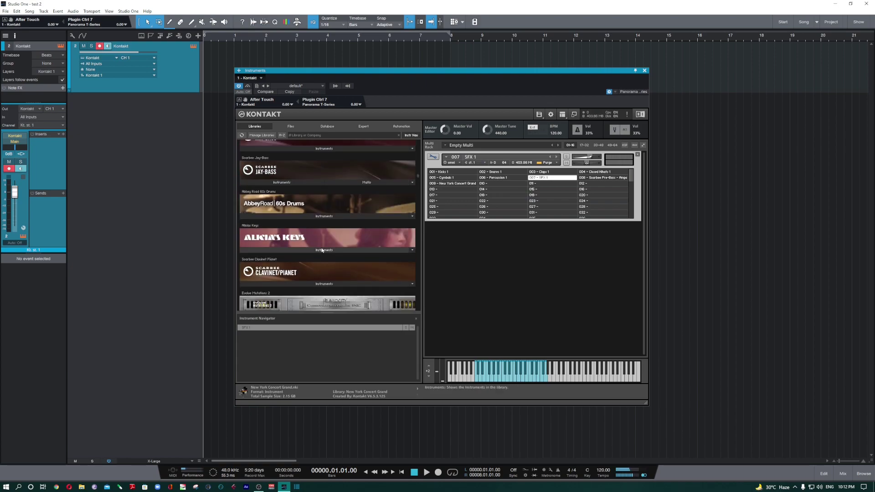
scroll(322, 255, "down", 3)
scroll(324, 255, "down", 2)
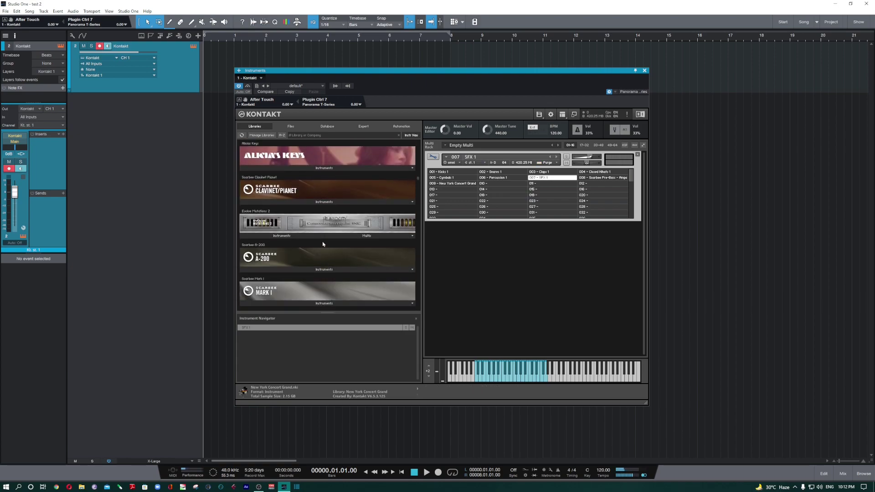
scroll(320, 255, "down", 15)
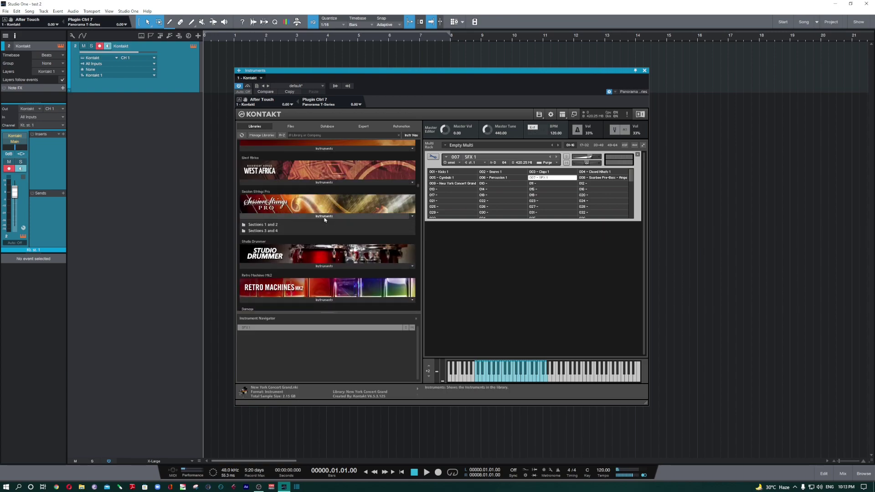
left_click(264, 224)
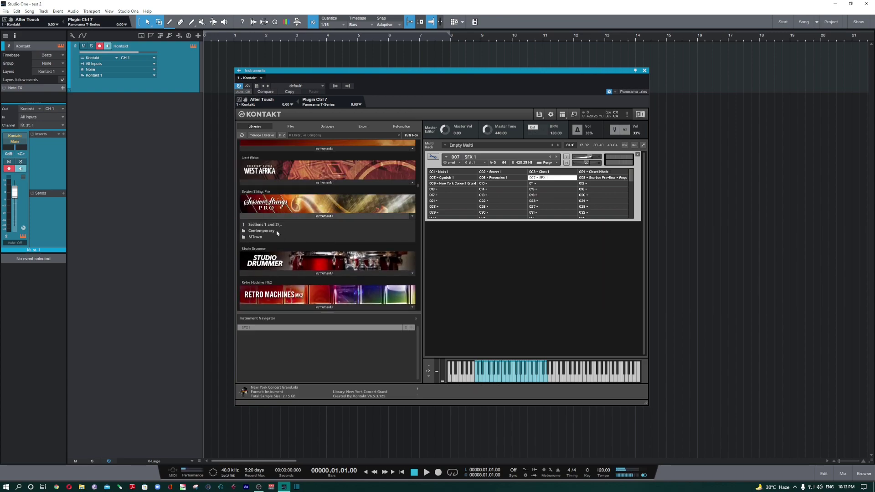
left_click(264, 231)
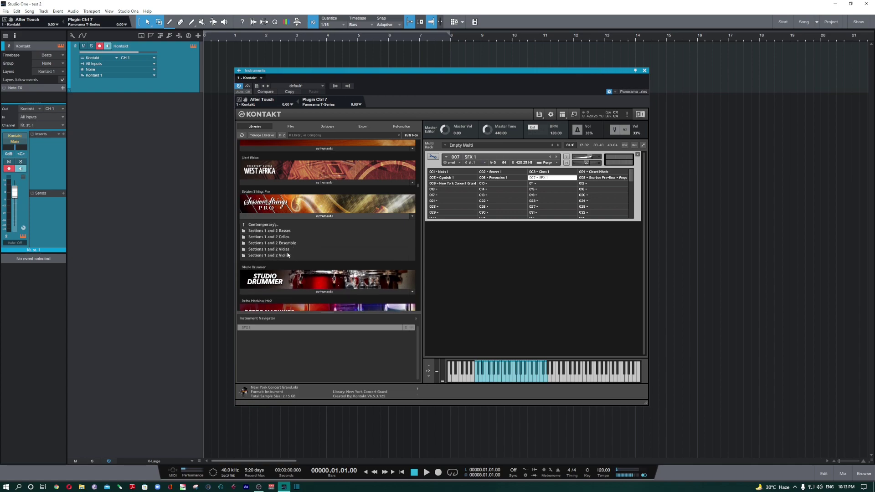
left_click(286, 249)
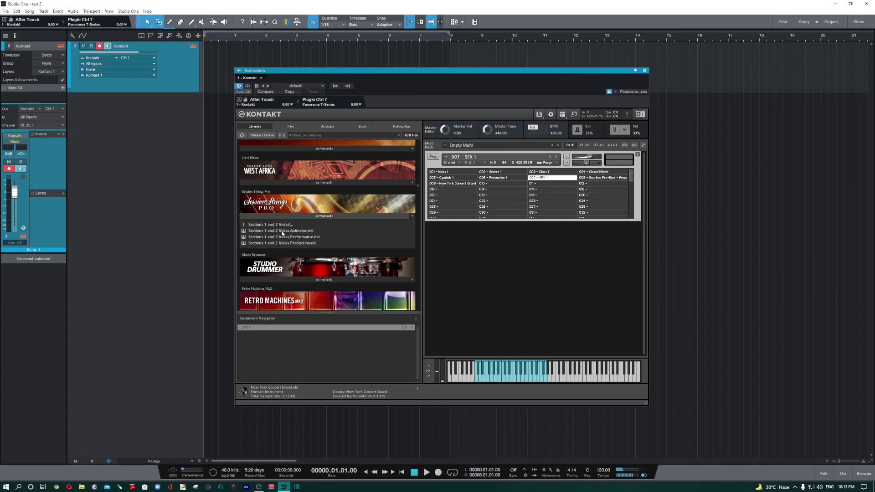
left_click_drag(271, 233, 508, 183)
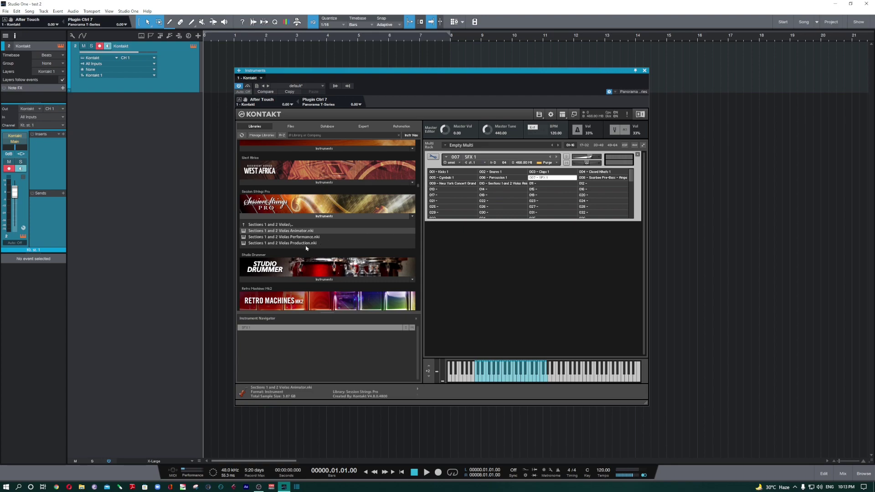
left_click(284, 225)
- Place Action Strings from the Action Strings library in bank slot 011 and collapse that library's instrument list
scroll(327, 266, "down", 2)
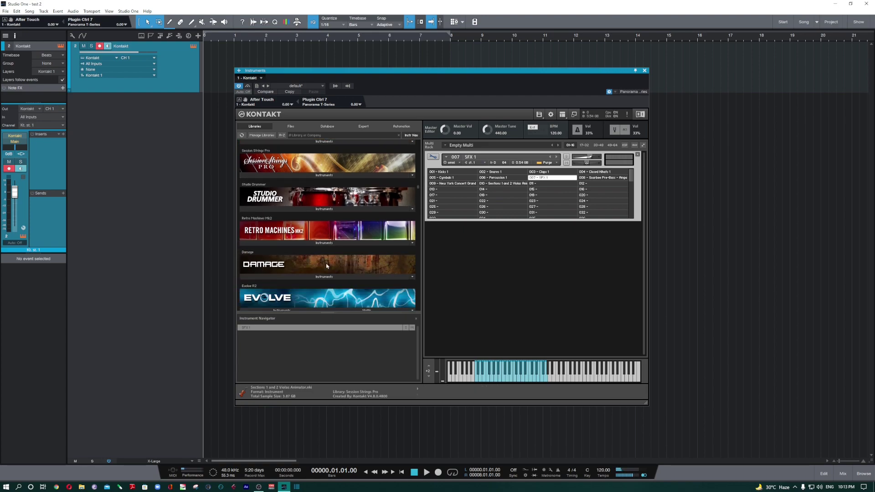
scroll(285, 262, "down", 2)
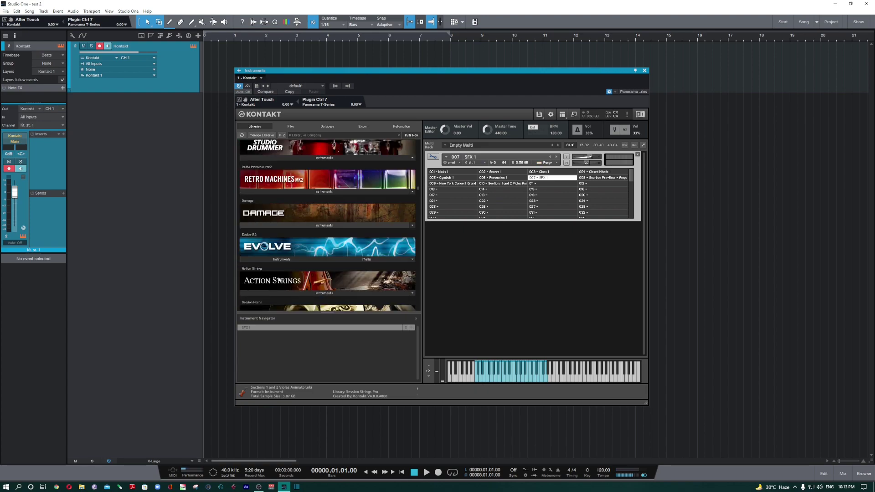
left_click(293, 242)
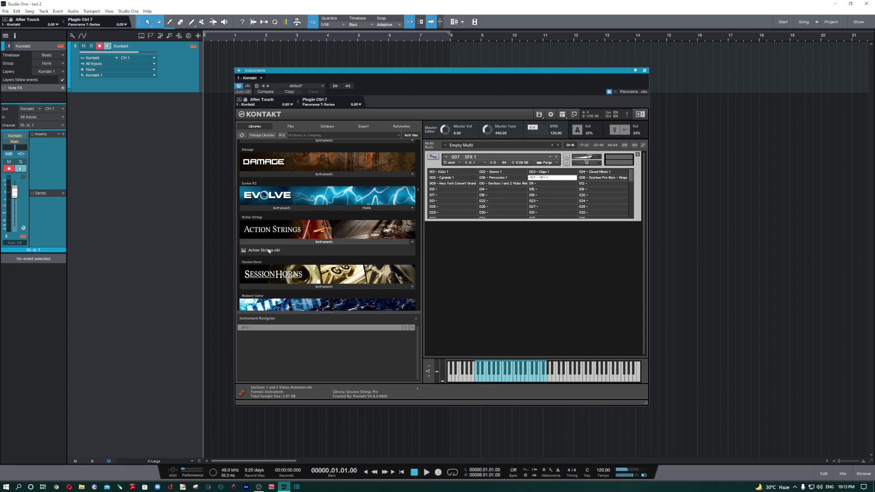
left_click_drag(267, 250, 554, 186)
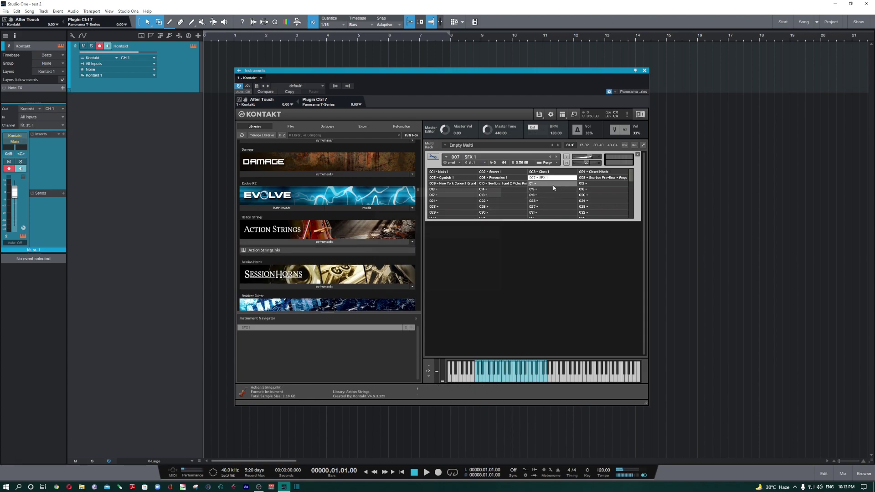
left_click(283, 243)
- Place Session Horns - Performance in bank slot 012 and collapse the Session Horns library's instrument list
left_click(293, 276)
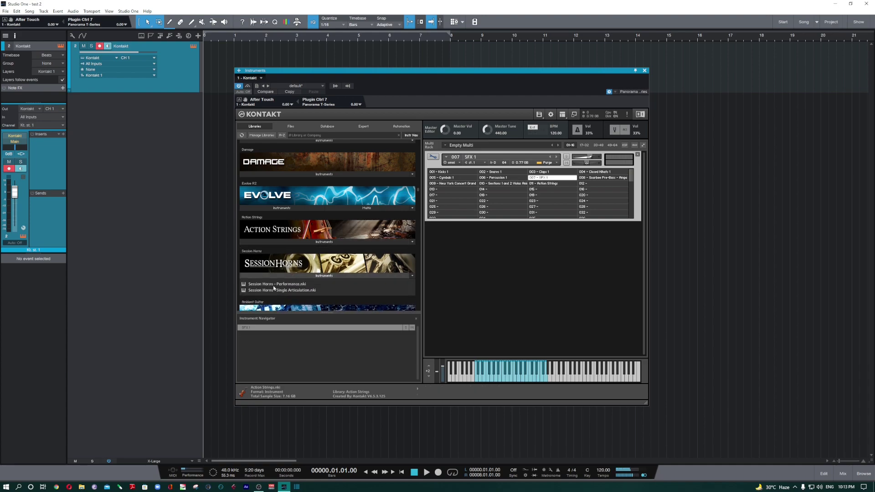
double_click(266, 285)
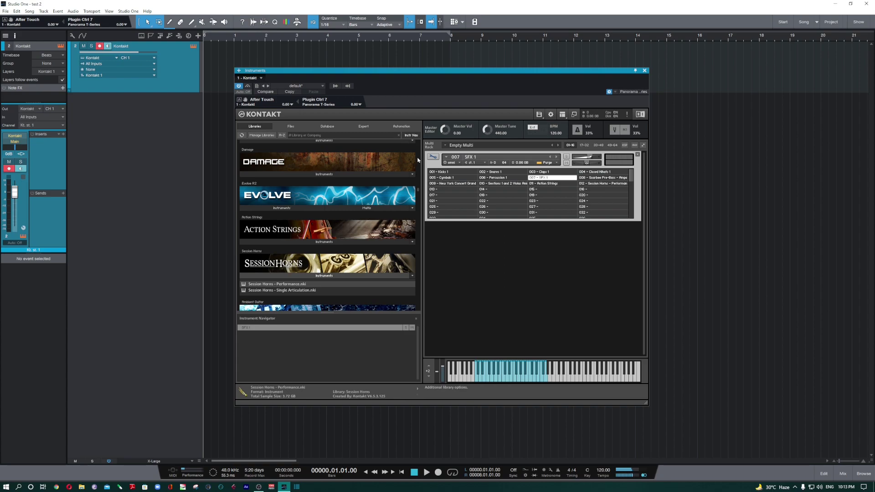
left_click(297, 275)
left_click(318, 242)
left_click(318, 242)
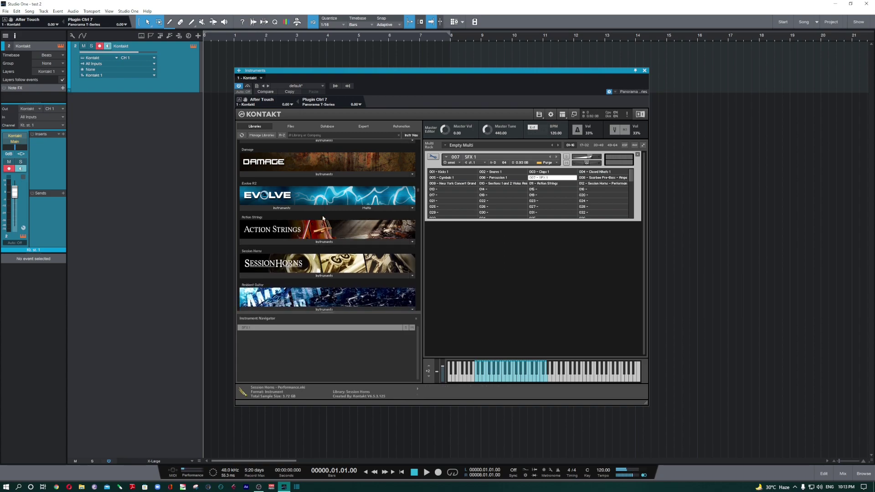
- Expand the Evolve R2 library's instrument list and look over the bank's slots
left_click(327, 211)
left_click(281, 192)
left_click_drag(631, 173, 635, 222)
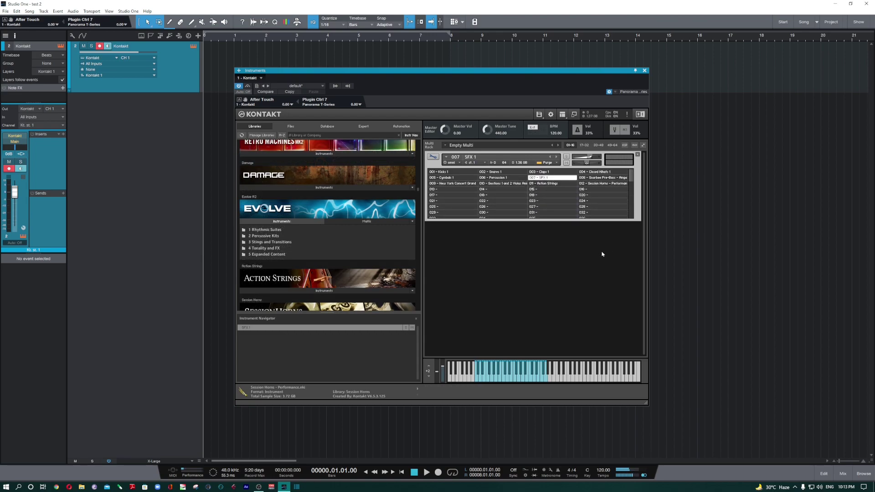
- Save the extended instrument bank as Drums 1, patch only, in the Session Horns Library's Instruments folder
left_click(539, 114)
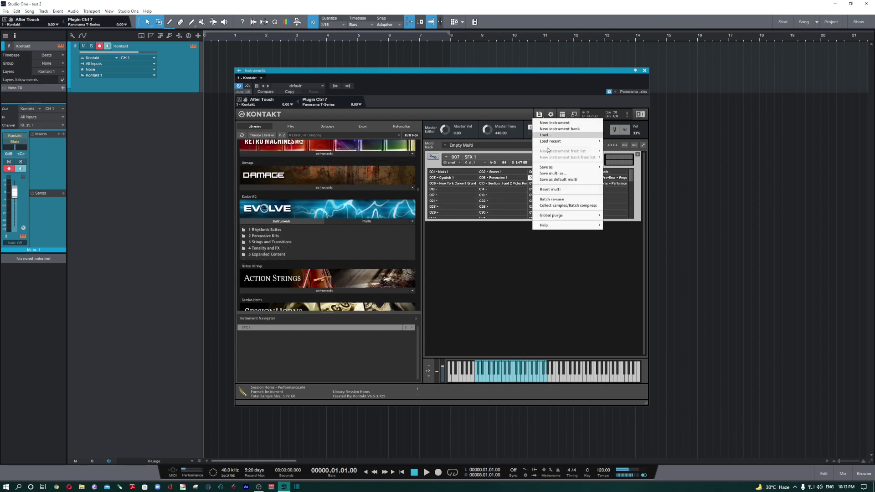
mouse_move(549, 167)
left_click(511, 167)
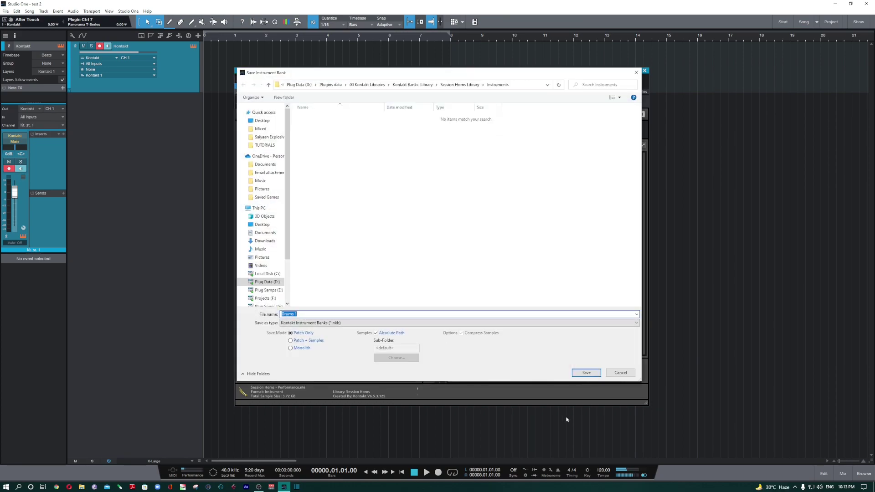
left_click(587, 374)
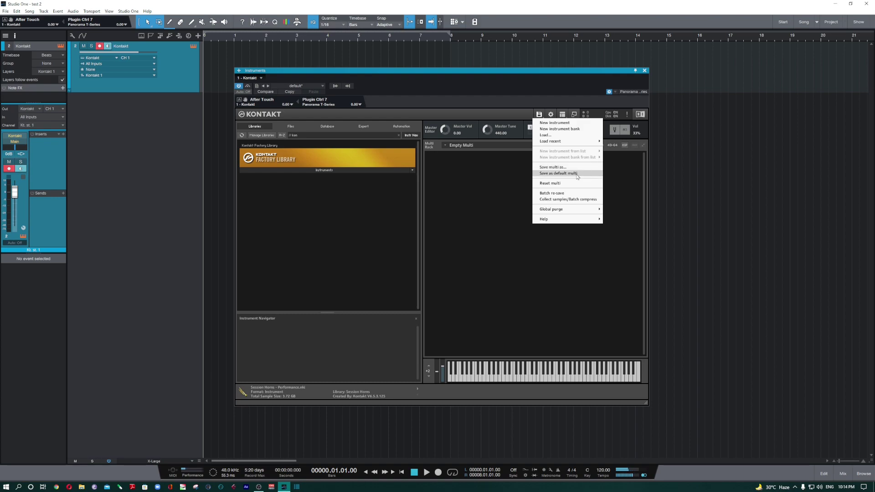
- Load Grand Piano from the Factory Library's Band acoustic pianos into the empty rack
left_click(324, 171)
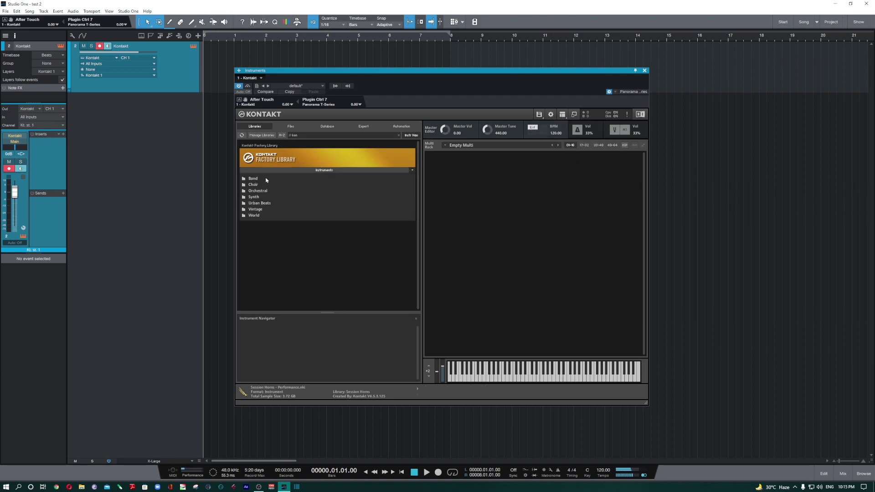
double_click(290, 181)
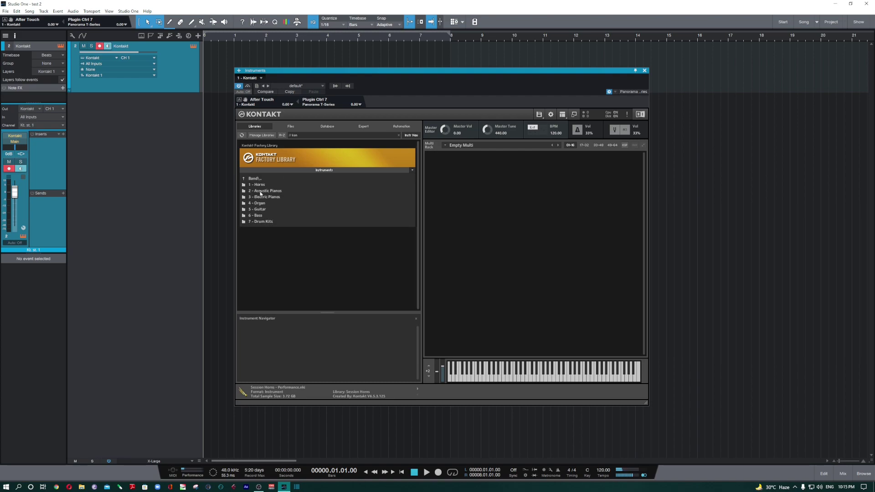
double_click(277, 191)
left_click_drag(263, 184, 522, 231)
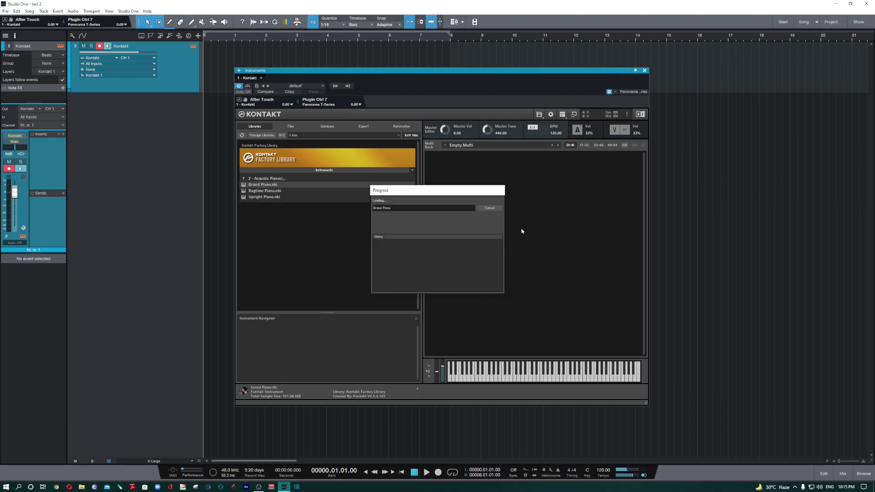
- Add Funk Guitar from the Factory Library's Band guitars to the rack below Grand Piano and collapse the library's instrument list
double_click(287, 179)
double_click(264, 210)
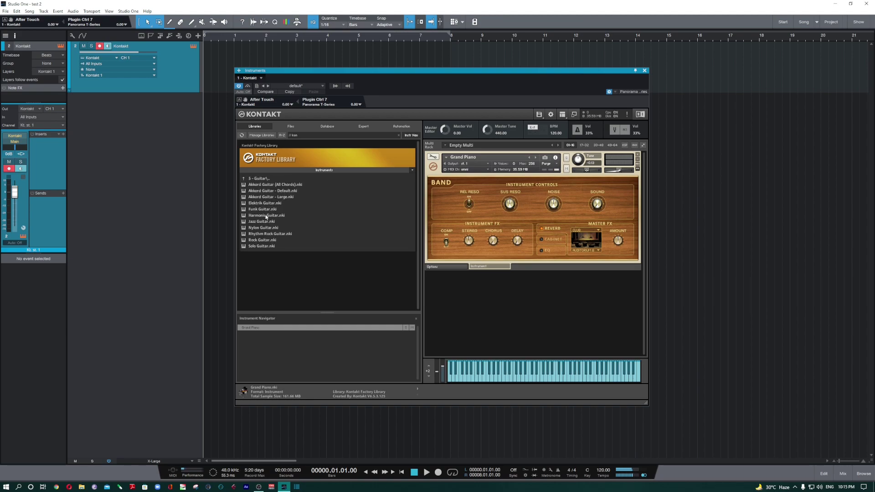
left_click_drag(261, 211, 522, 294)
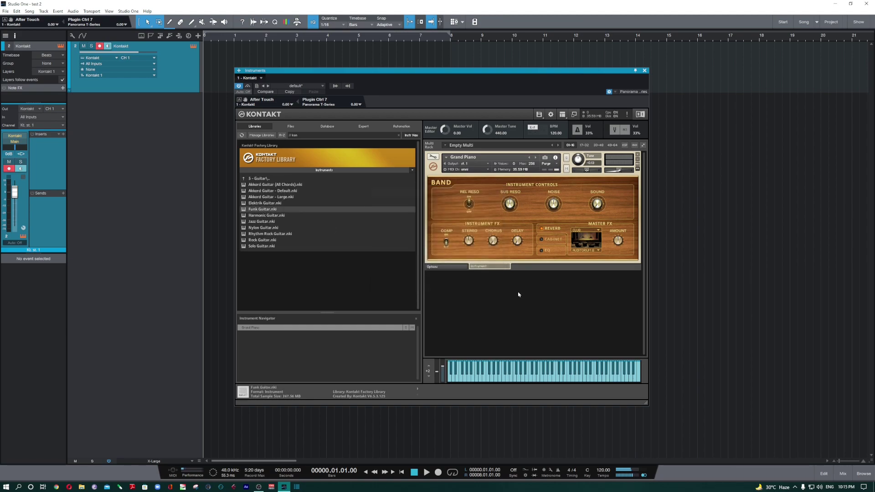
left_click(348, 172)
- Save the two-instrument rack as a multi named Melody Multi, patch only, in the Kontakt Banks folder on Plug Data (D:)
left_click(539, 114)
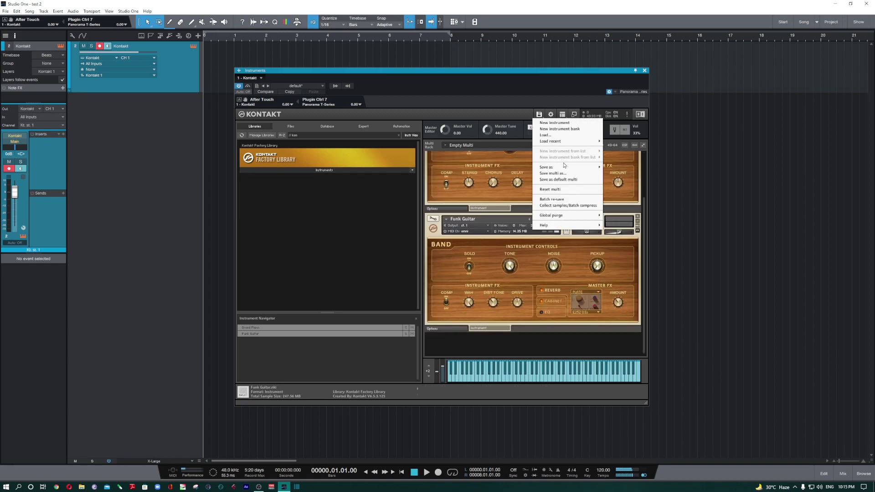
mouse_move(592, 169)
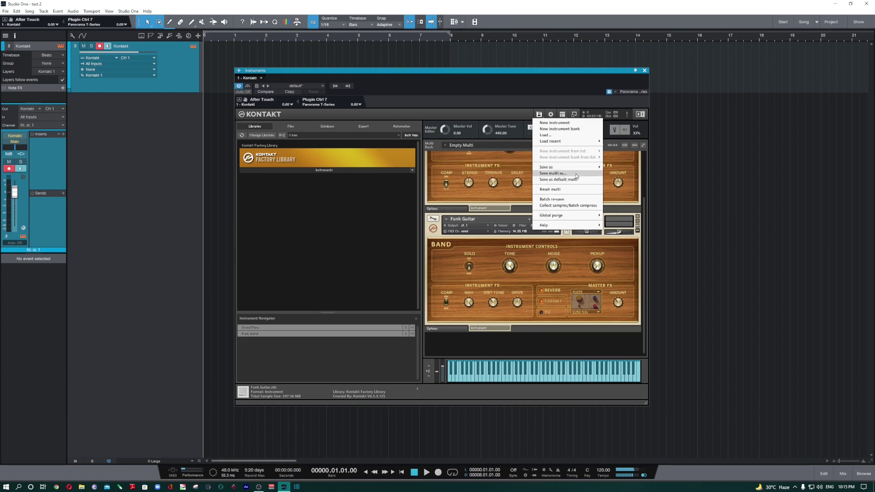
left_click(580, 176)
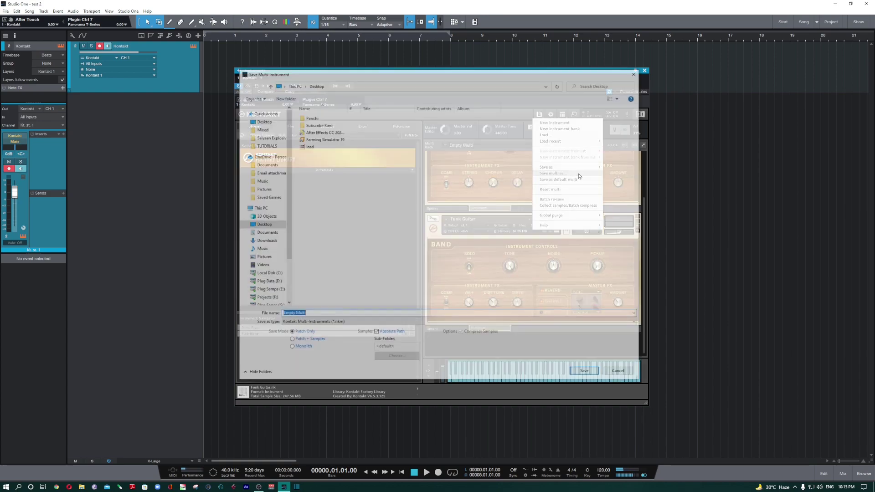
left_click(267, 282)
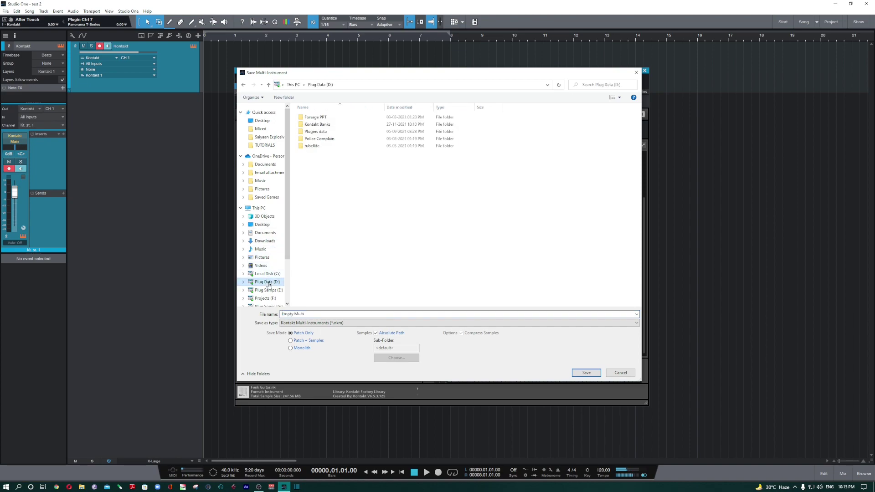
double_click(330, 125)
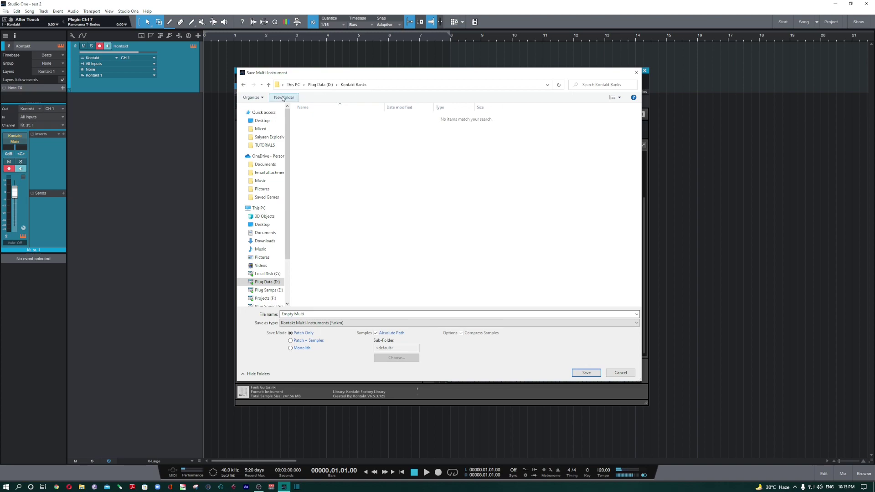
double_click(288, 315)
left_click_drag(294, 315, 274, 317)
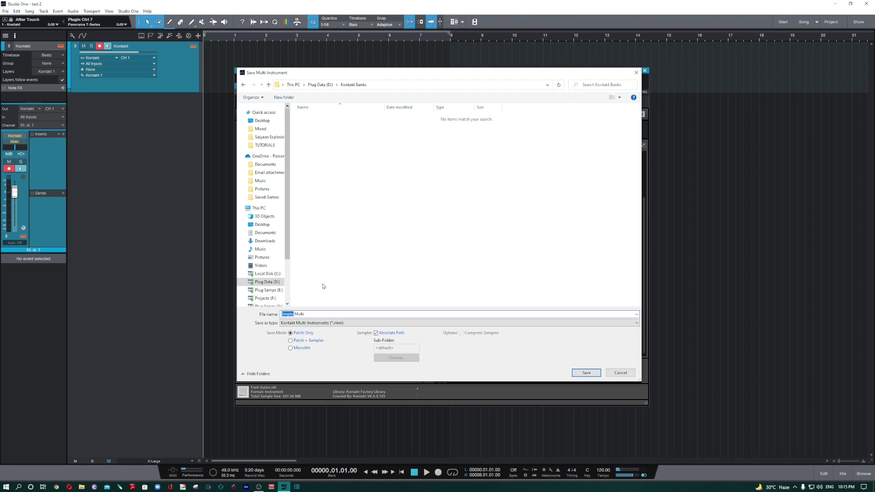
type("Melody")
left_click(577, 374)
- Clear the instruments from the rack and load Melody Multi from the Kontakt Banks folder, replacing the current multi
scroll(620, 203, "up", 1)
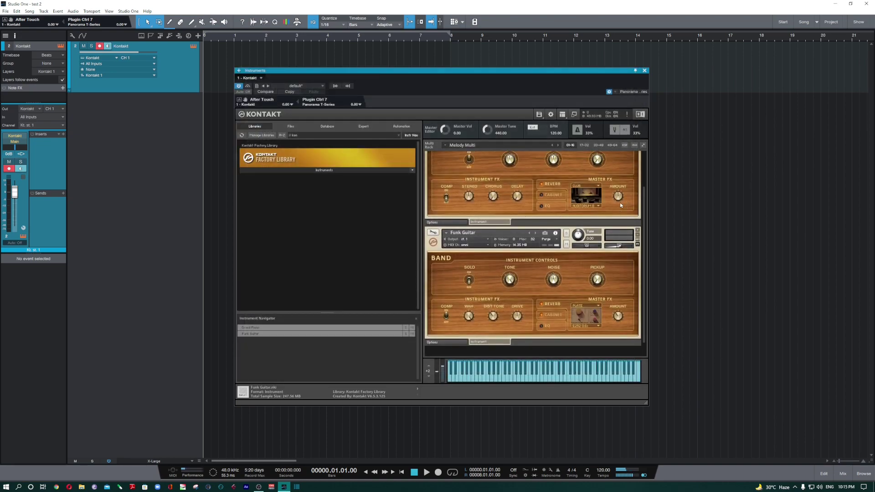
left_click(638, 230)
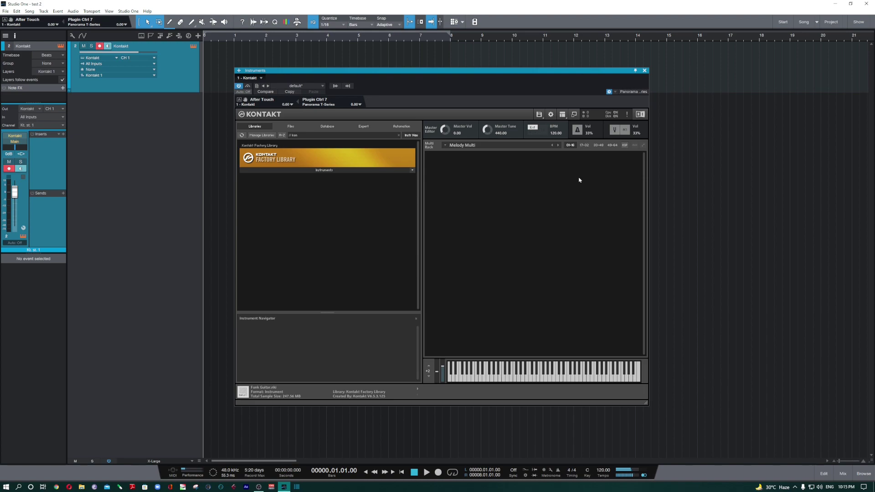
left_click(539, 115)
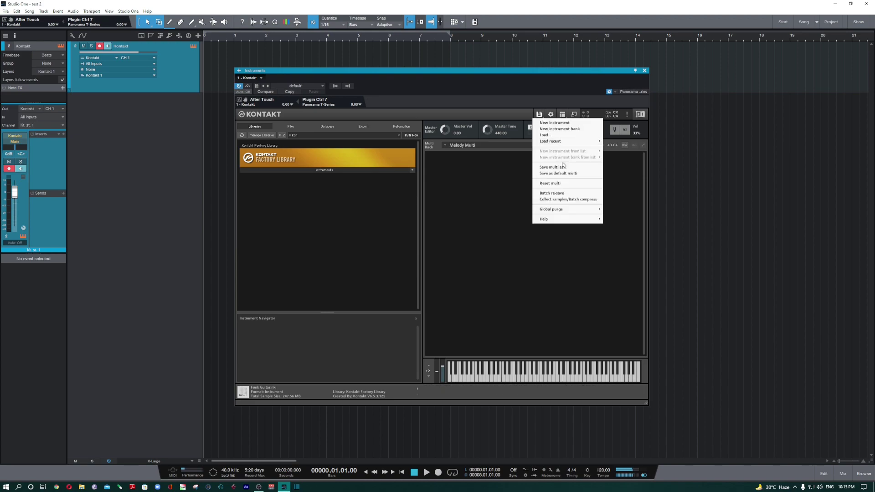
left_click(579, 138)
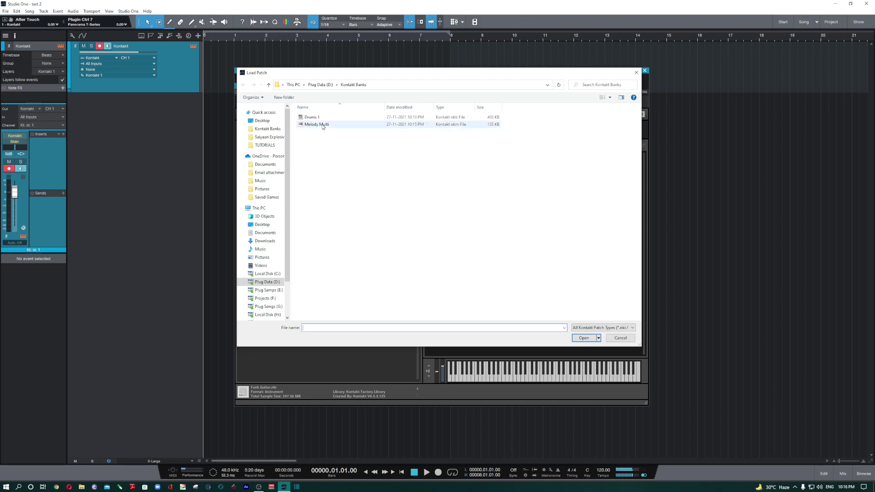
double_click(323, 124)
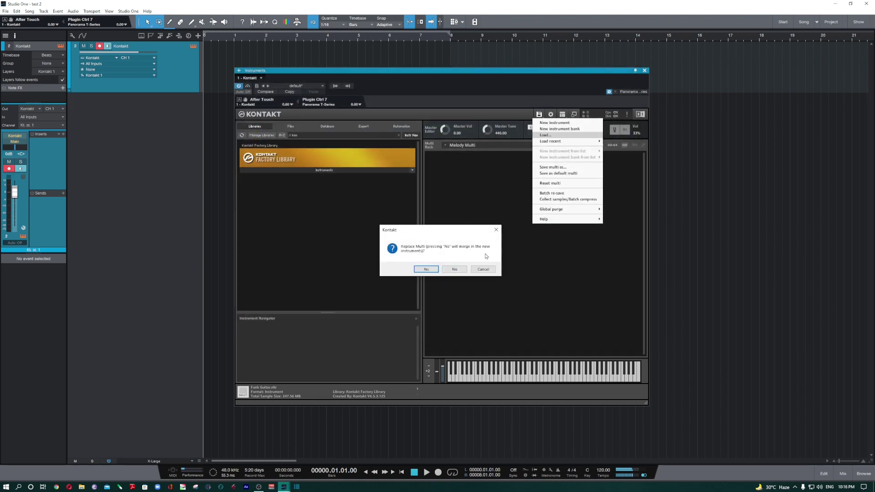
left_click(426, 269)
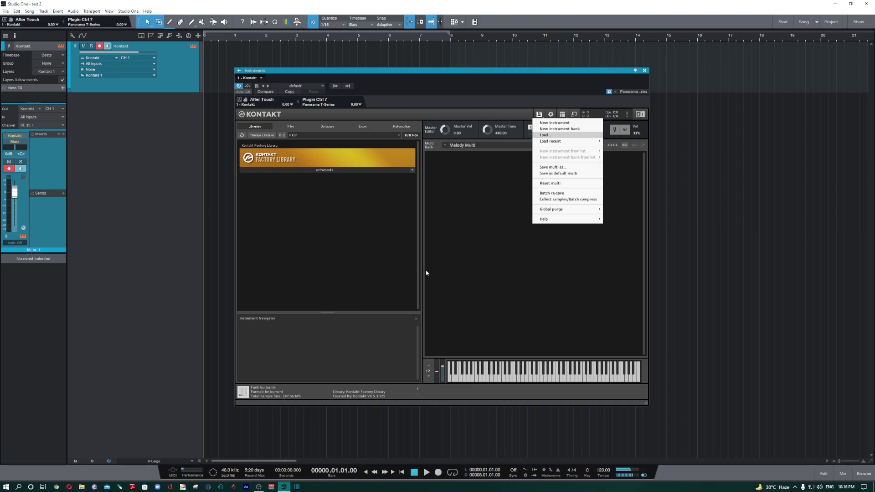
- Remove the reloaded Grand Piano and Funk Guitar from the rack
scroll(541, 263, "down", 3)
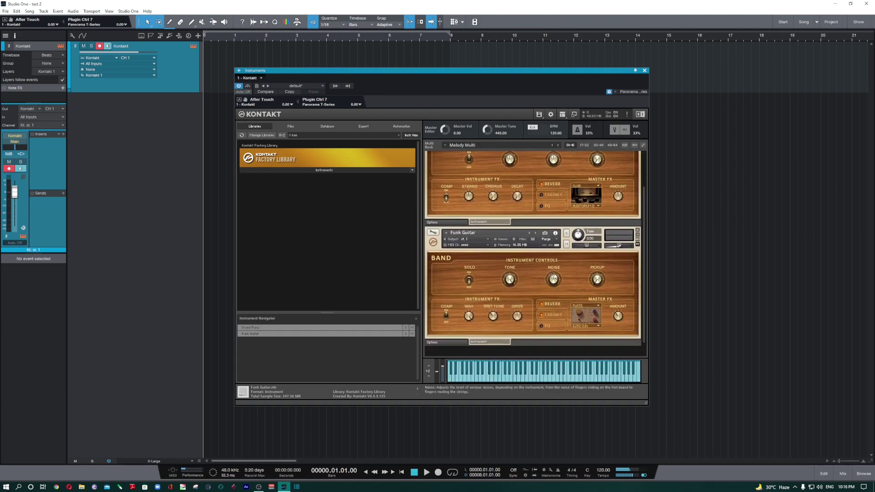
scroll(553, 188, "up", 3)
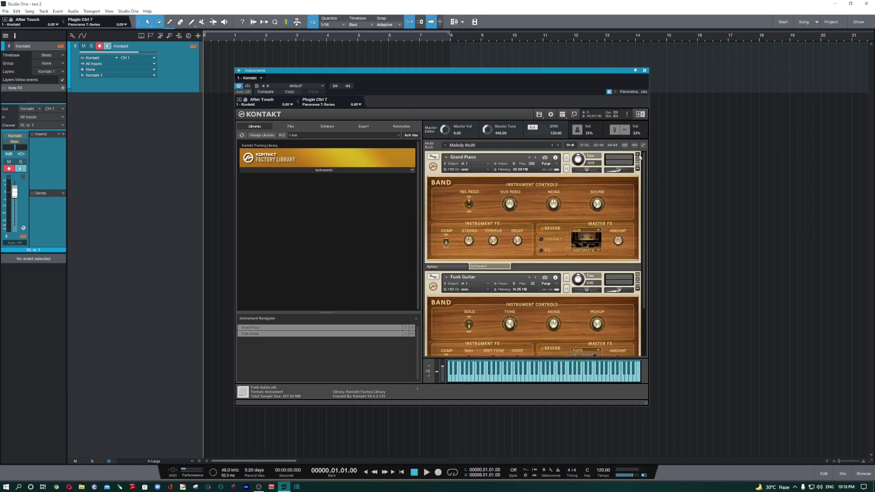
left_click(638, 155)
left_click(638, 155)
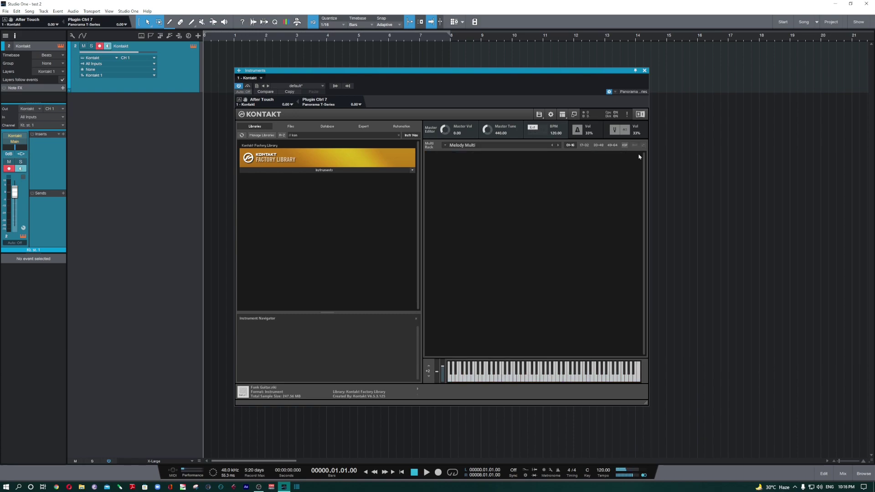
left_click(539, 113)
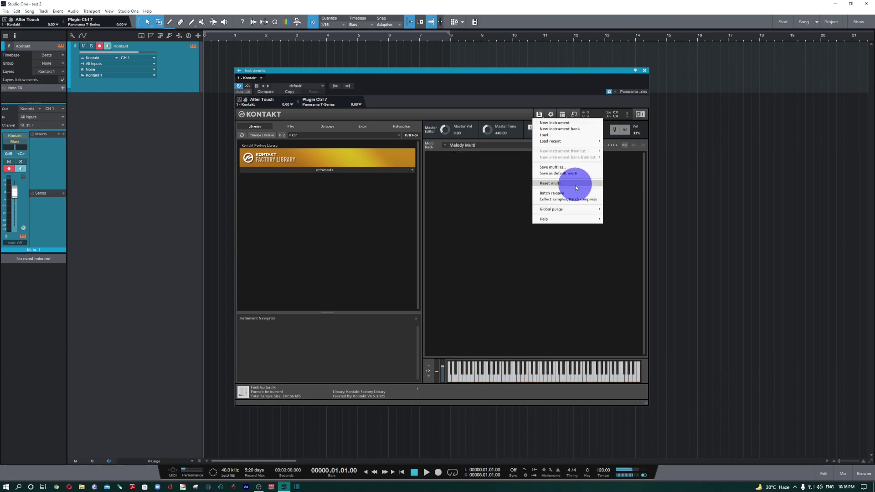
left_click(521, 273)
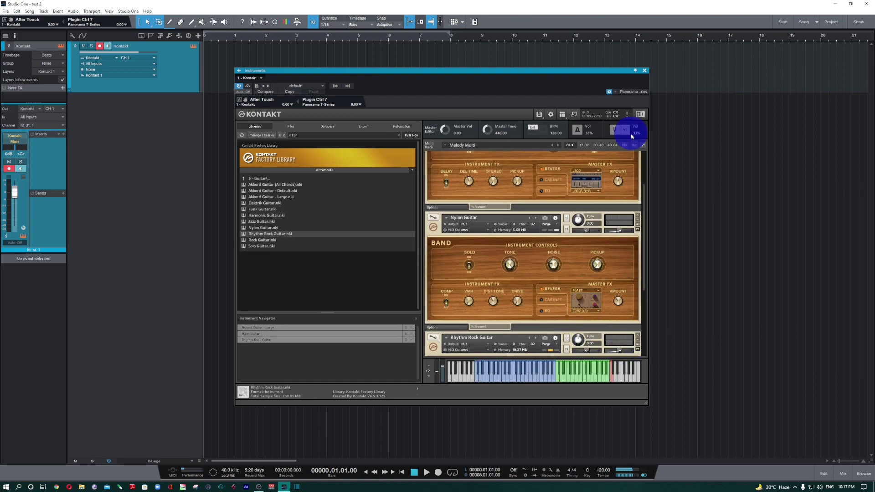
- Reset the multi, confirming that all guitar instruments in the rack are discarded
left_click(540, 115)
left_click(552, 185)
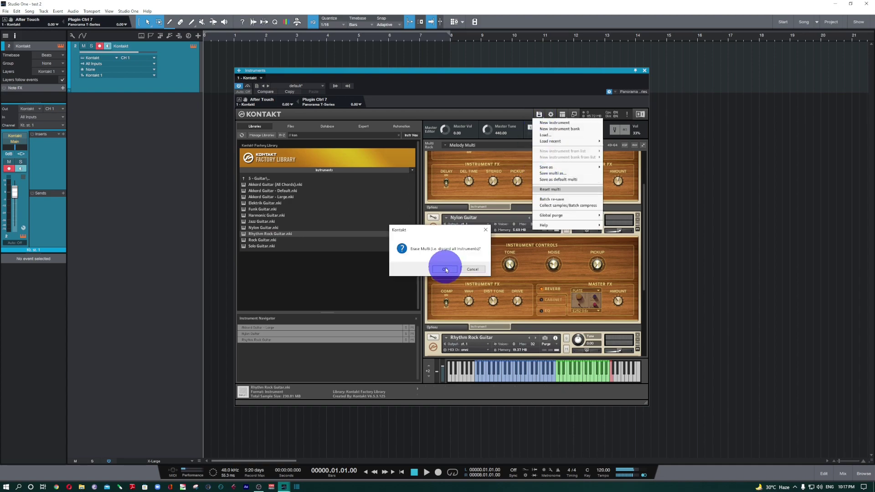
left_click(446, 269)
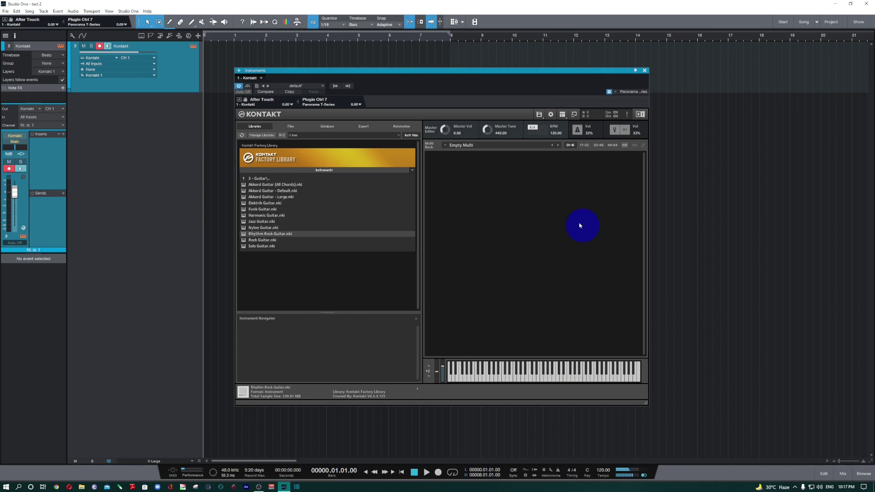
left_click(539, 114)
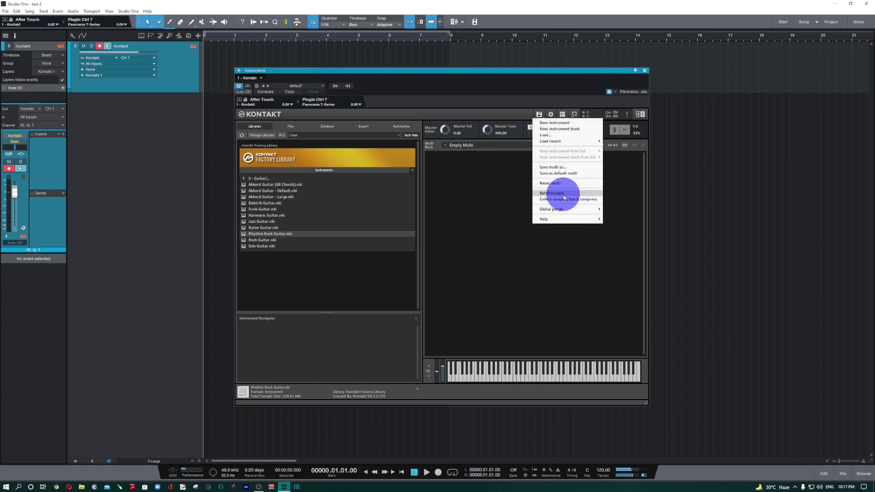
left_click(480, 202)
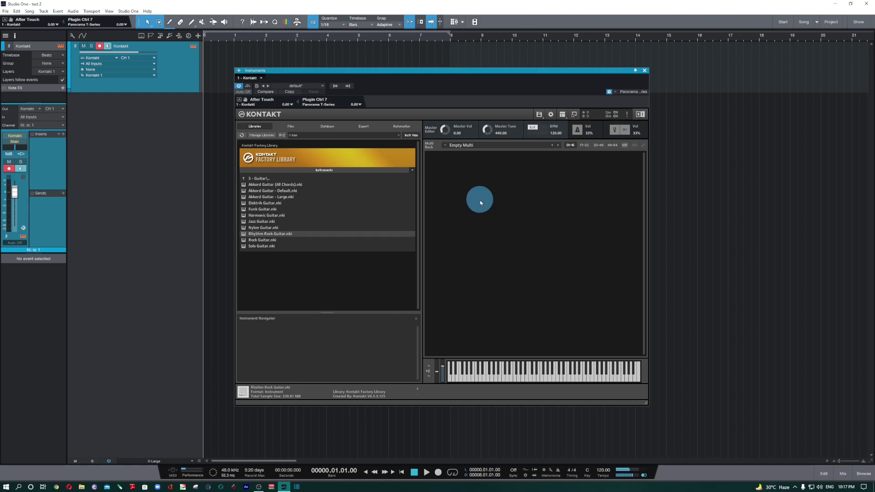
- Load Clarinet Combi from the Factory Library's VSL Woodwinds into the empty rack
left_click(253, 178)
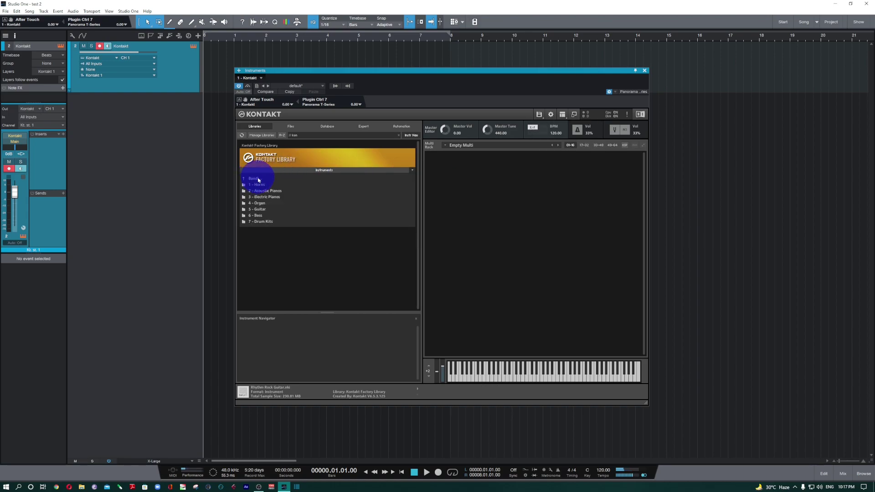
left_click(327, 171)
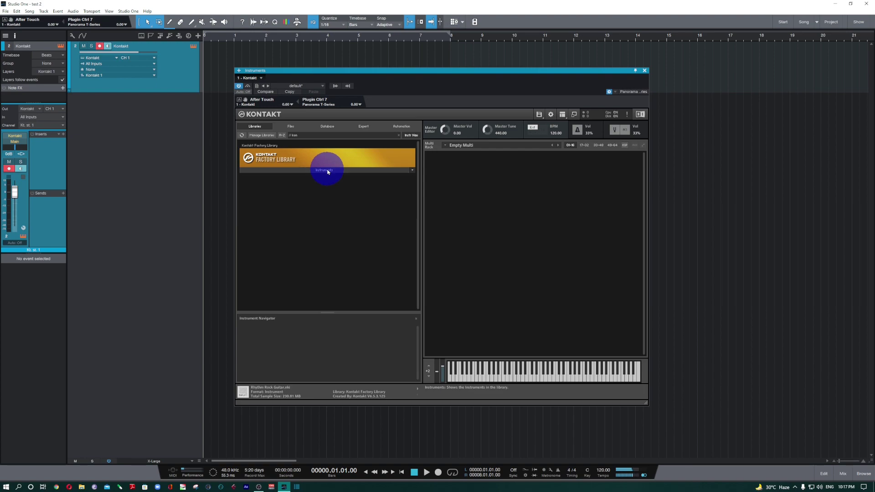
left_click(280, 195)
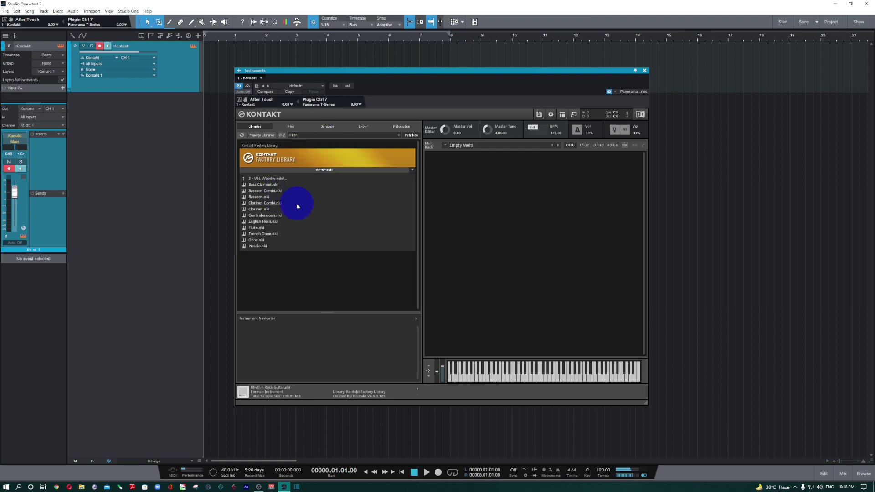
double_click(272, 203)
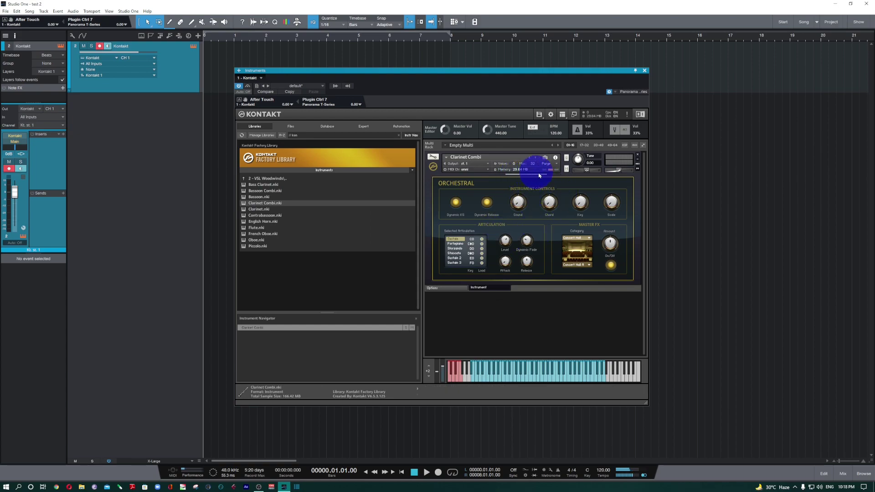
- Remove Clarinet Combi from the rack and collapse the Factory Library's instrument list
left_click(638, 155)
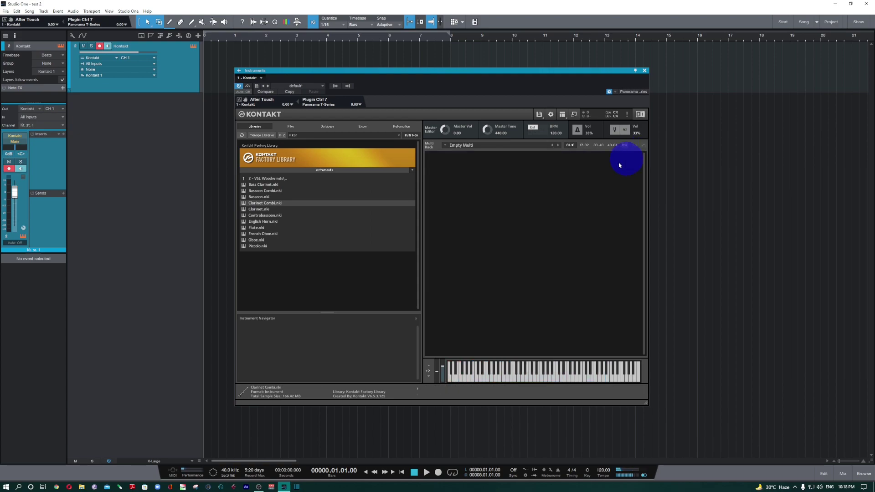
double_click(307, 178)
double_click(303, 178)
left_click(309, 172)
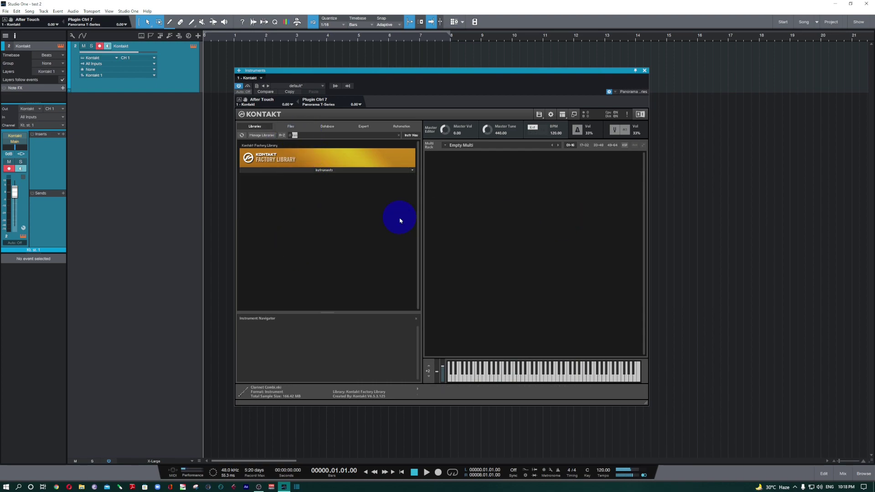
- Clear the library search and load Scarbee Pre-Bass - Amped - Fat from the Scarbee Pre-Bass Amped library into the rack
scroll(360, 246, "down", 2)
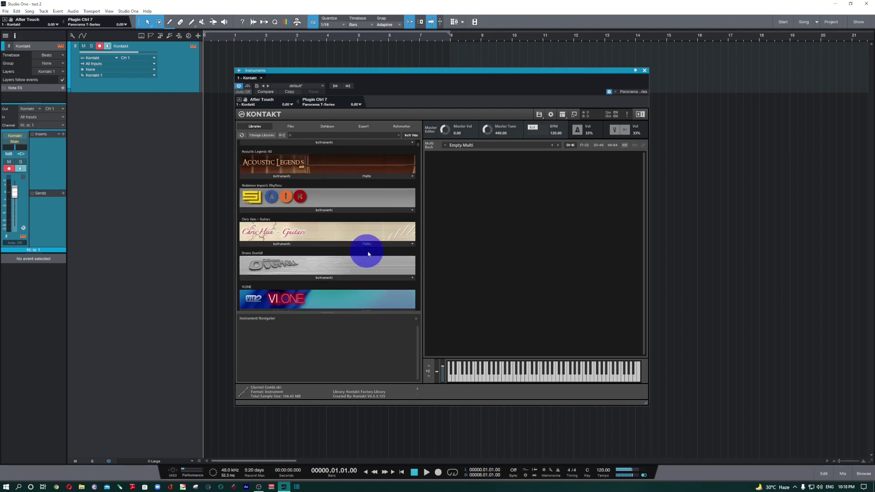
left_click_drag(419, 147, 317, 173)
left_click(317, 161)
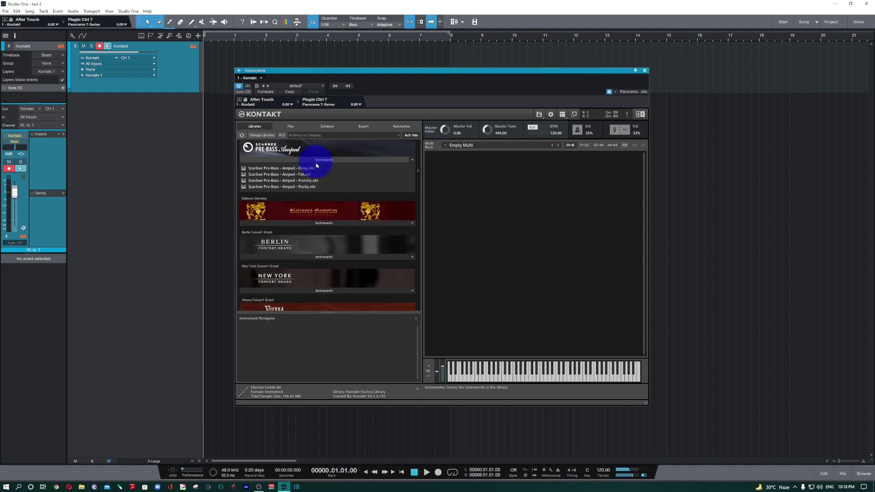
left_click_drag(299, 177, 537, 218)
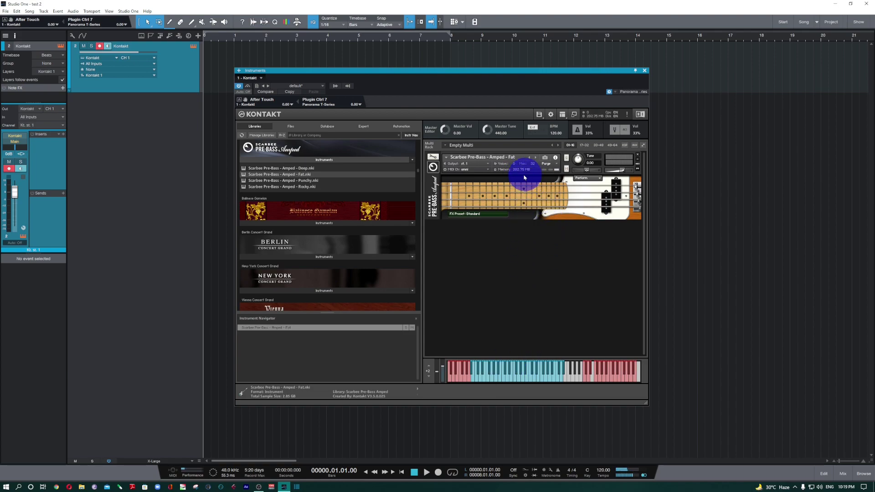
- Audition a few notes of the Scarbee bass on the virtual keyboard and remove the instrument from the rack
left_click(515, 379)
left_click(510, 379)
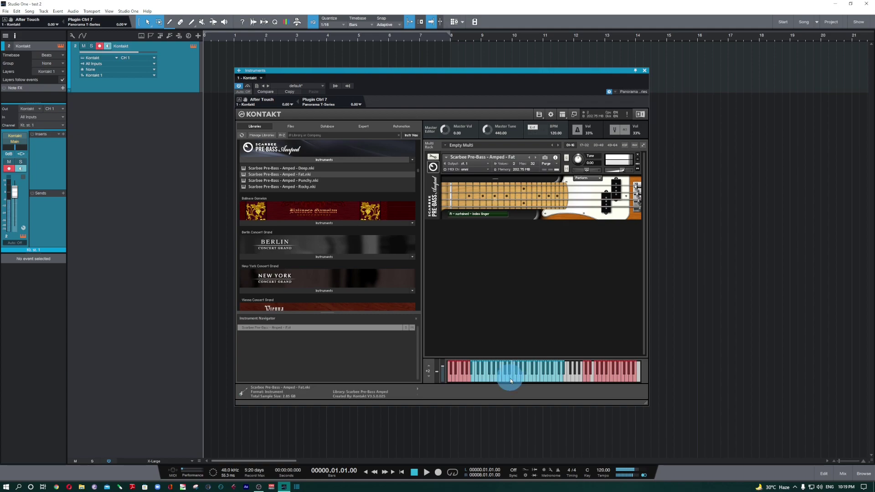
left_click(496, 379)
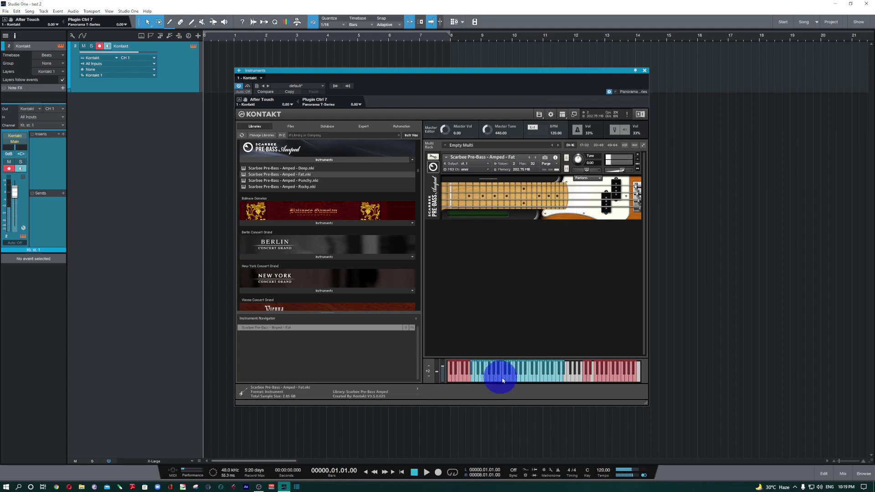
left_click(638, 156)
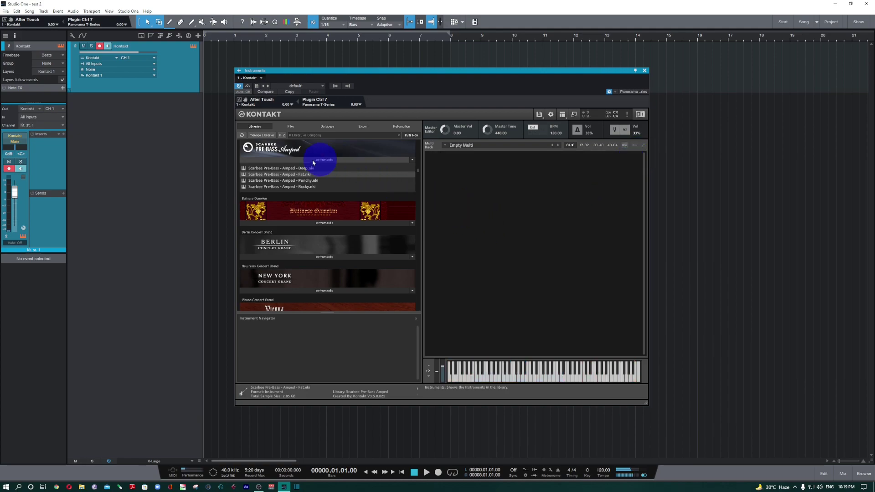
- Open the containing folder of the Scarbee Pre-Bass Amped library and move its window clear of the library list
scroll(294, 160, "up", 1)
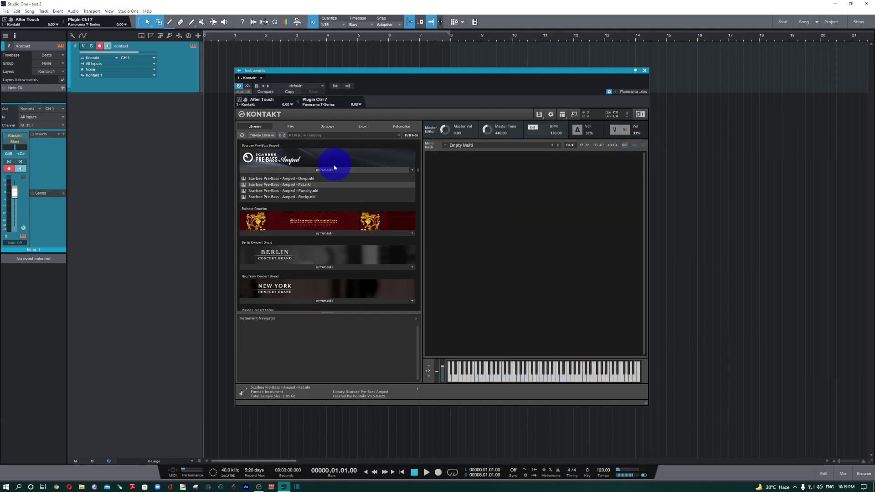
scroll(319, 173, "up", 1)
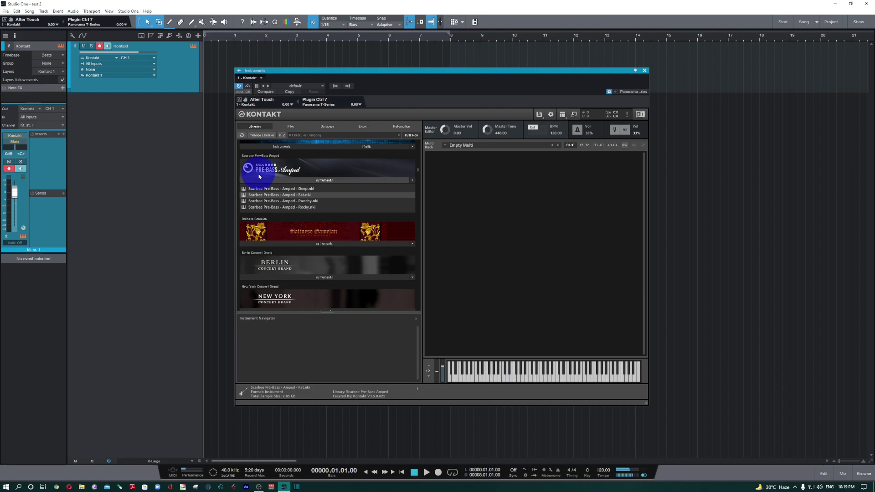
left_click(412, 181)
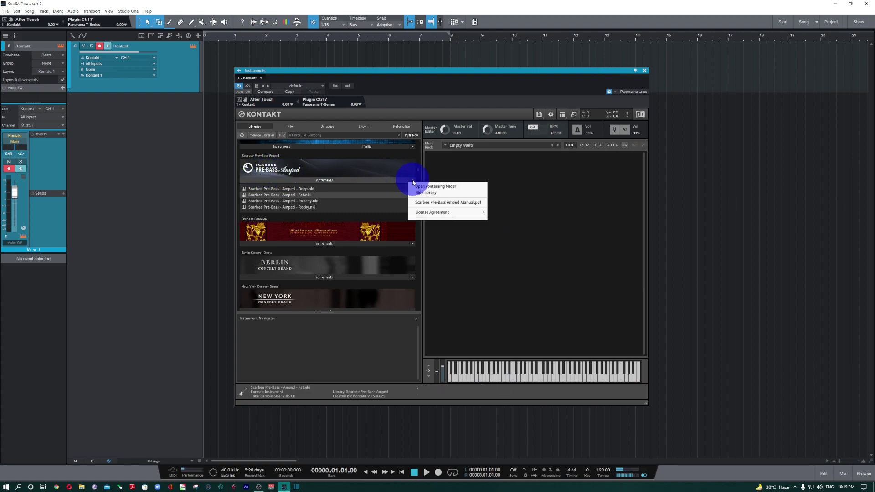
left_click(446, 188)
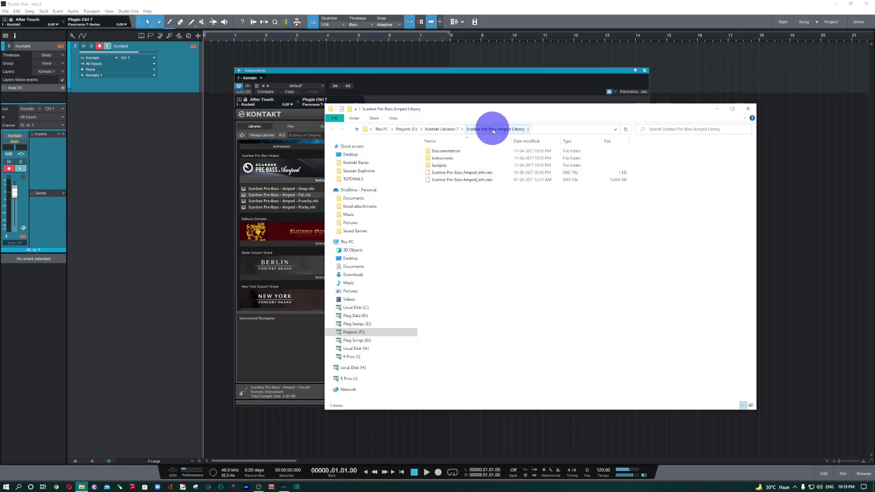
left_click_drag(569, 114, 677, 163)
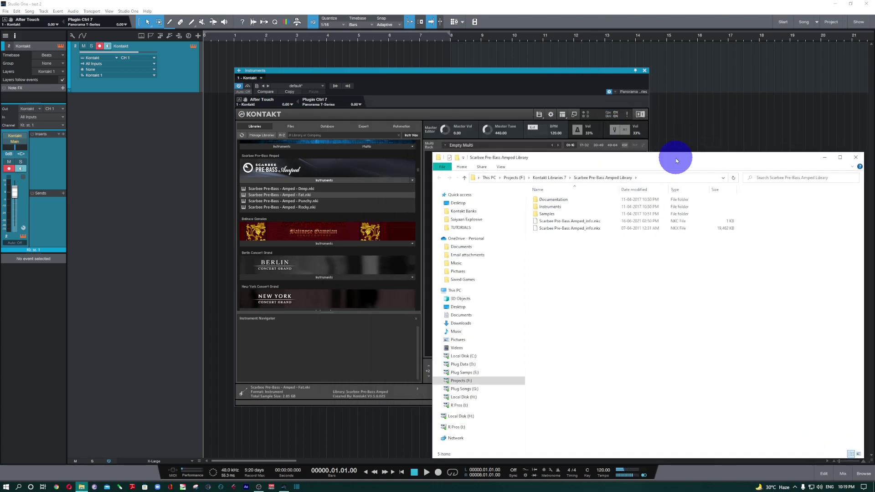
- Batch re-save the Scarbee Pre-Bass Amped Library folder inside Kontakt Libraries 7 on the Projects (F:) drive, accepting the compatibility warning
left_click(540, 116)
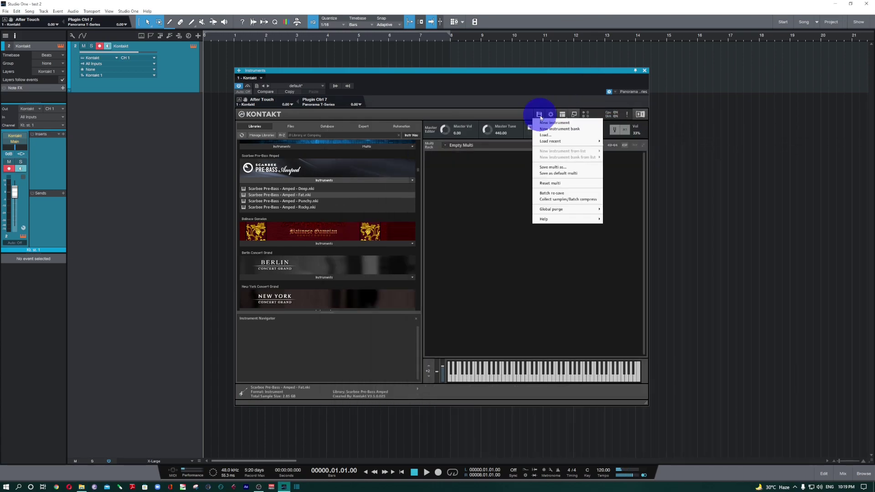
left_click(553, 195)
left_click(461, 287)
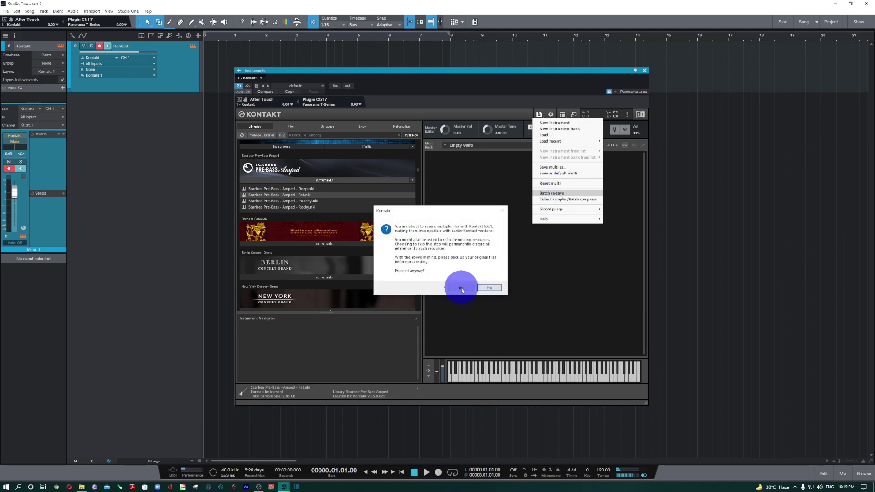
double_click(432, 315)
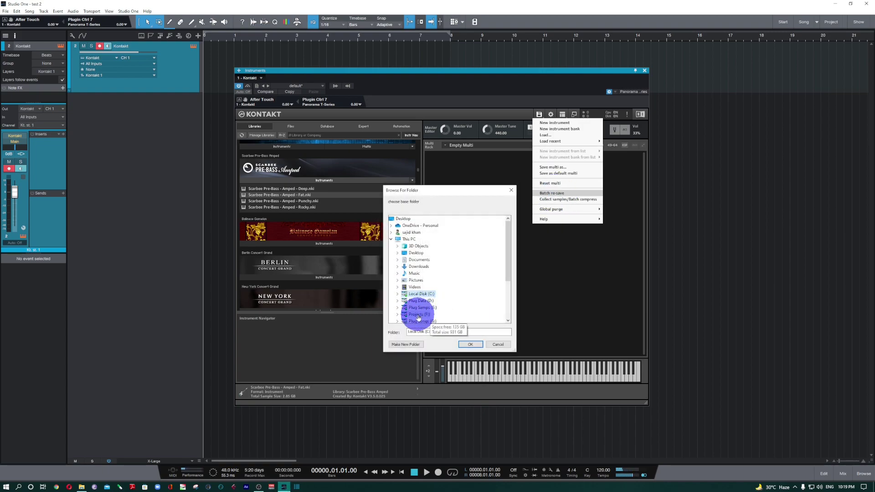
double_click(432, 308)
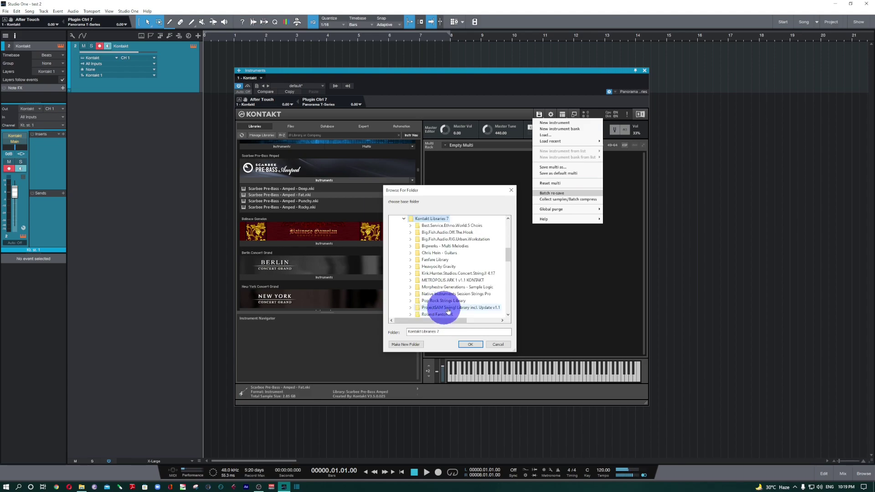
scroll(469, 278, "down", 4)
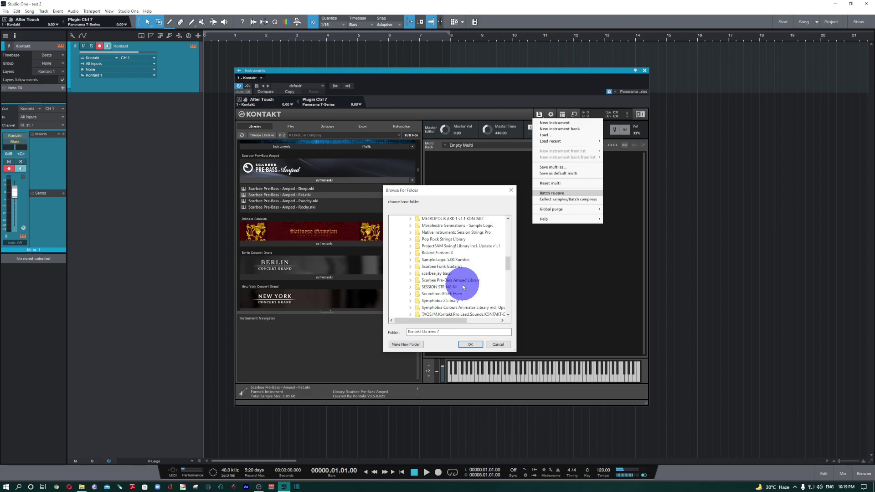
double_click(473, 259)
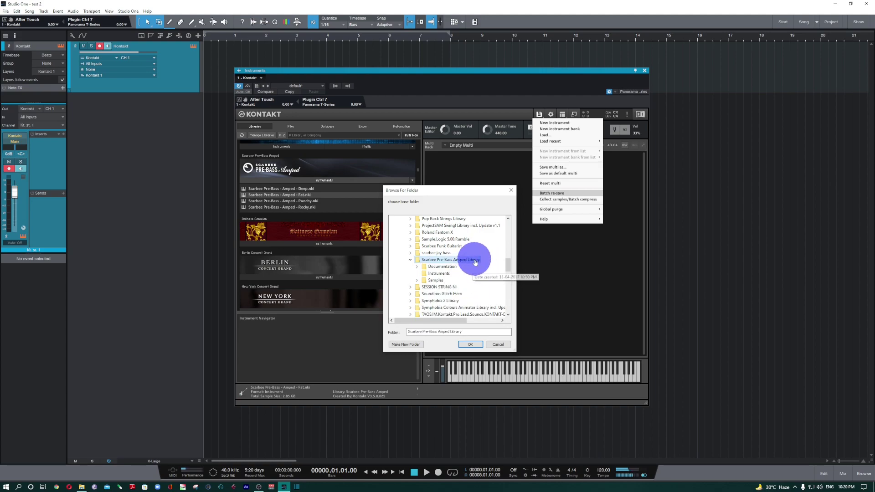
left_click_drag(510, 267, 502, 250)
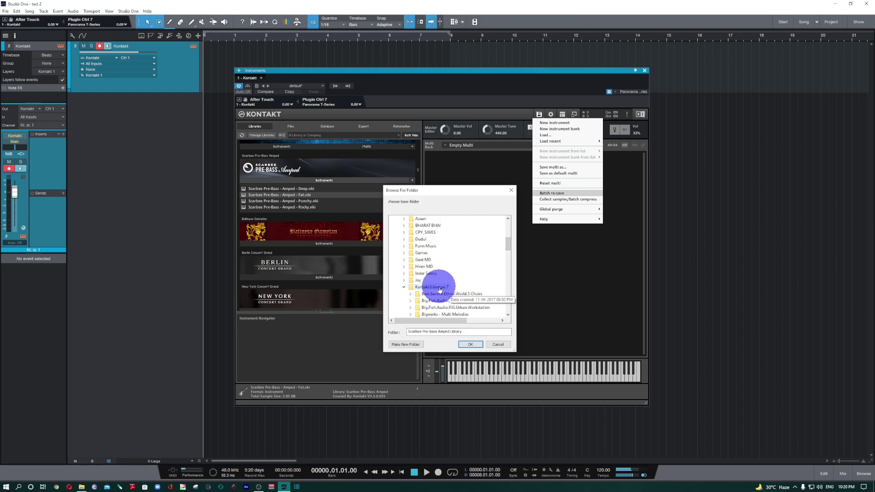
left_click_drag(507, 244, 509, 268)
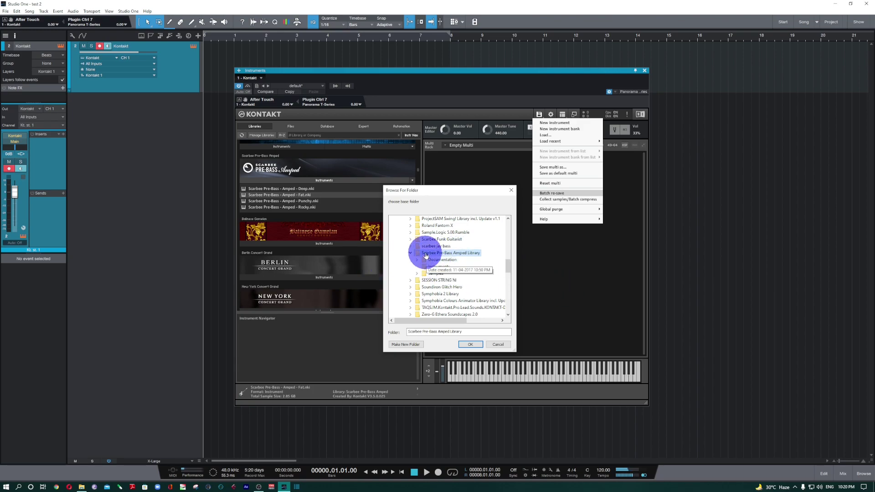
left_click(468, 346)
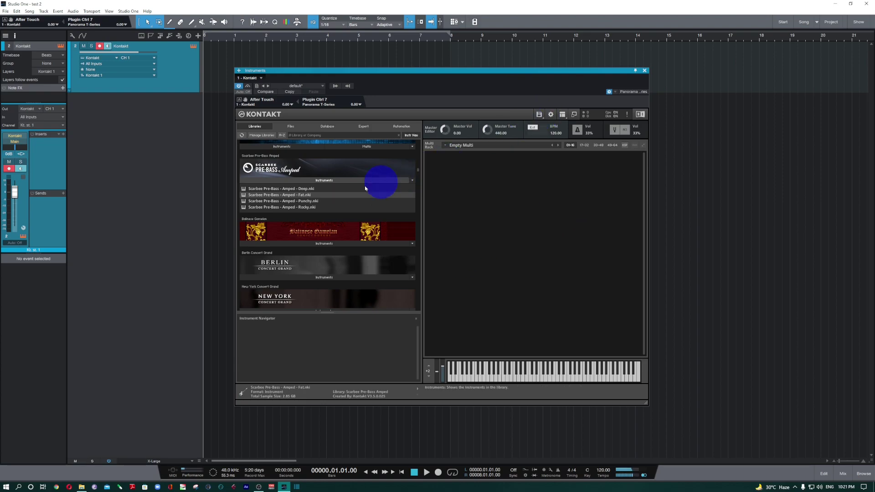
- Load Scarbee Pre-Bass - Amped - Punchy and Scarbee Pre-Bass - Amped - Rocky into the rack and audition a few notes
double_click(303, 201)
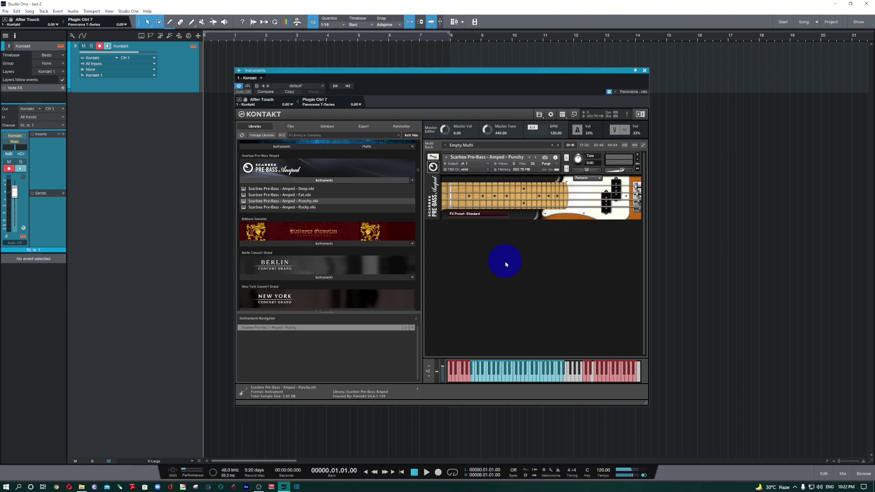
left_click(312, 209)
left_click_drag(313, 212, 576, 277)
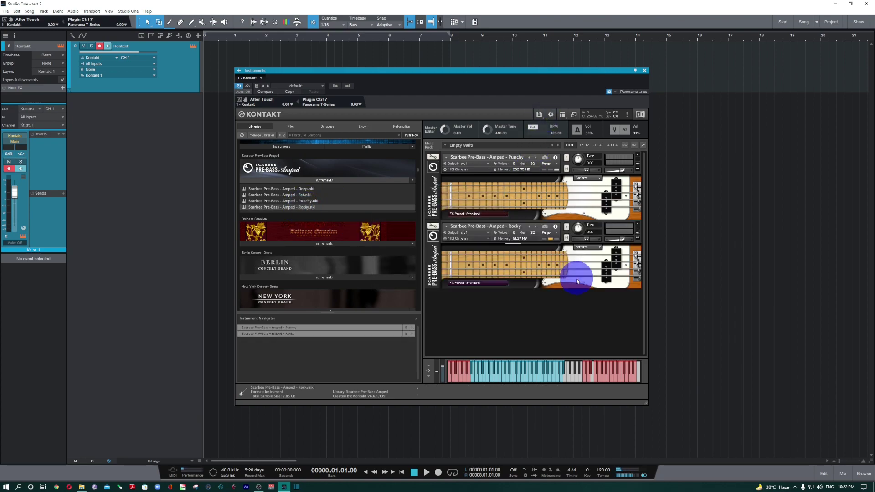
left_click(521, 376)
left_click(508, 377)
- Remove the Rocky and Punchy basses from the rack and collapse the Scarbee Pre-Bass Amped library's instrument list
left_click(637, 235)
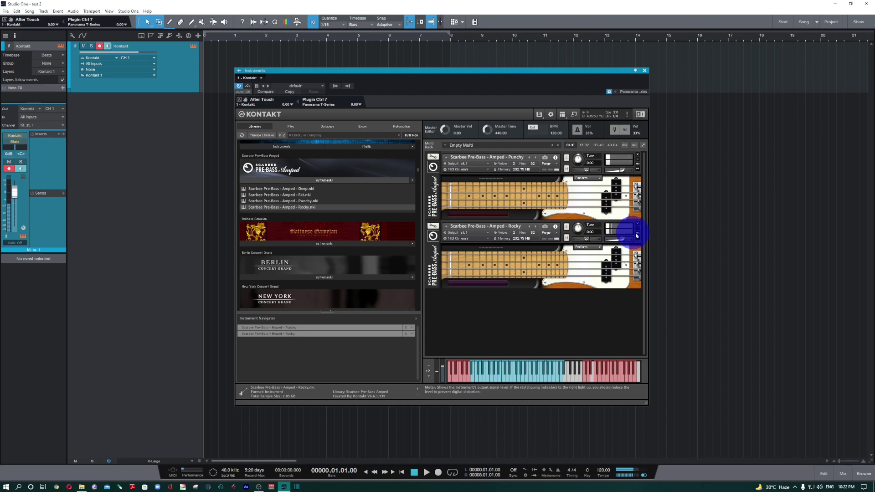
left_click(638, 223)
left_click(502, 378)
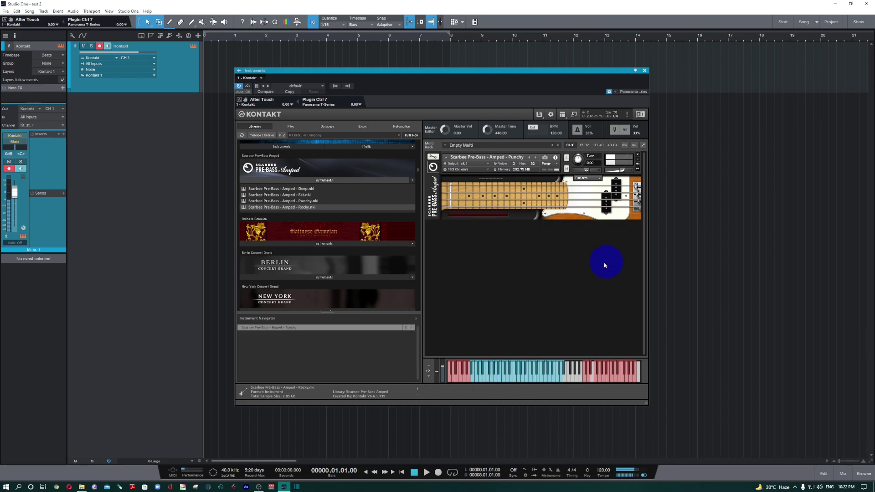
left_click(638, 155)
scroll(420, 171, "up", 3)
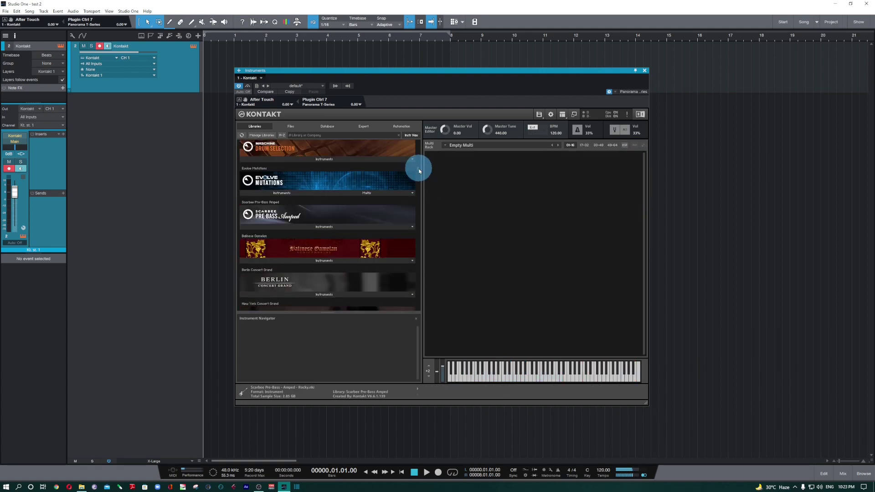
scroll(420, 168, "up", 5)
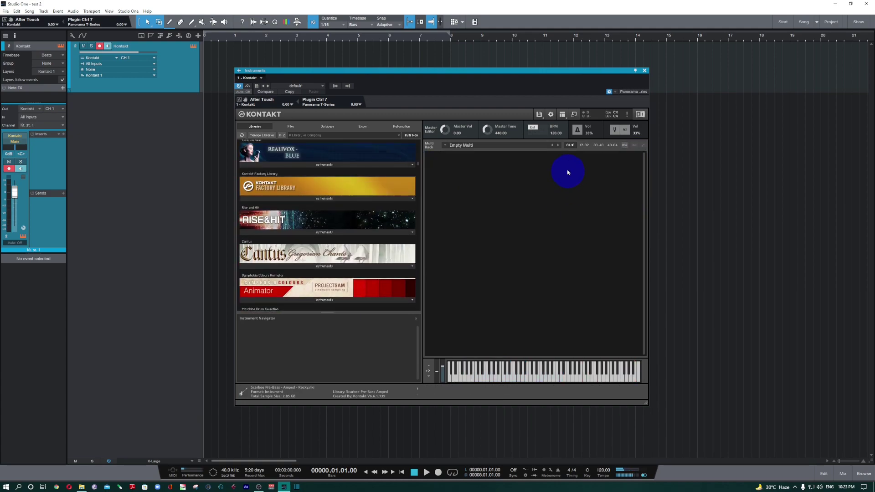
left_click(539, 114)
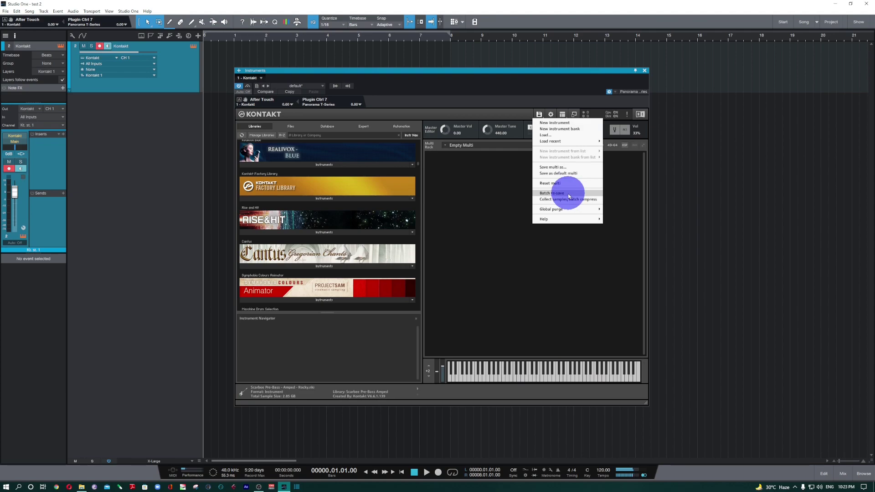
mouse_move(537, 209)
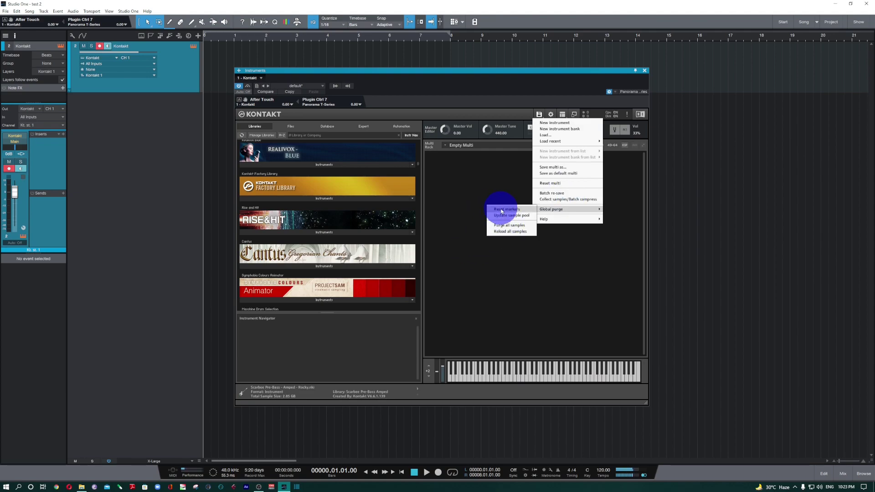
left_click(456, 227)
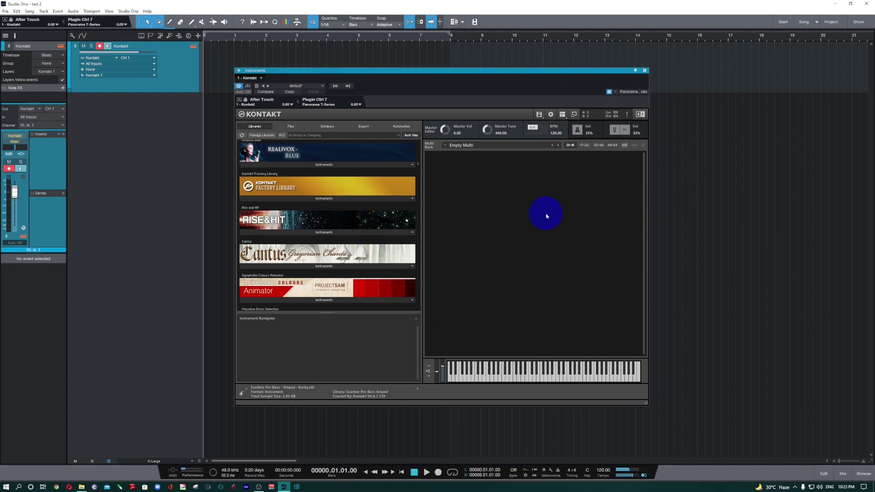
- Start Collect samples/Batch compress and agree to erase the current multi
left_click(522, 114)
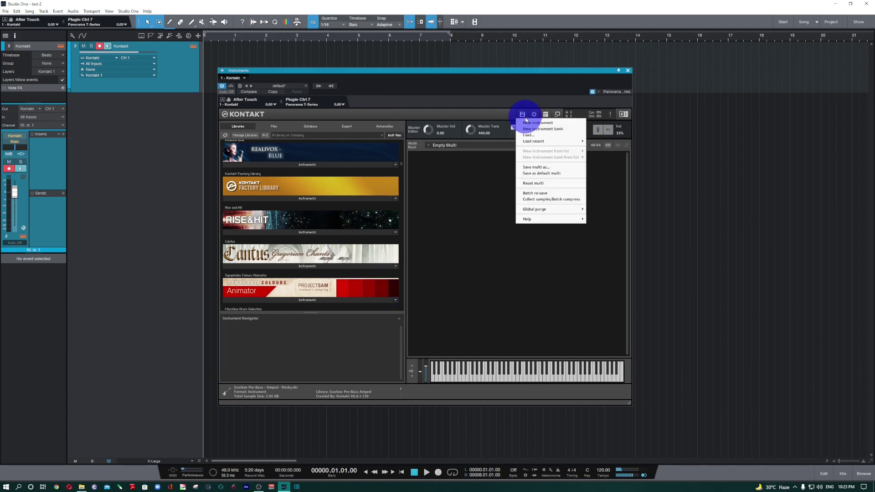
left_click(576, 203)
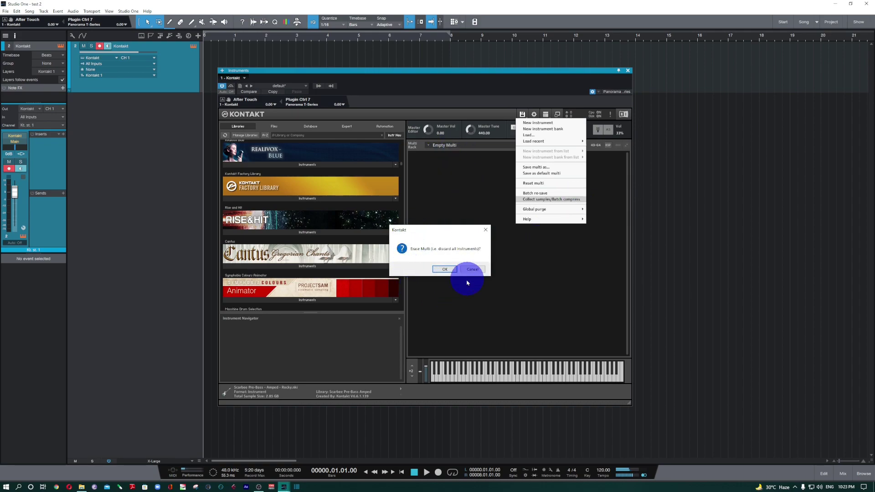
left_click(448, 270)
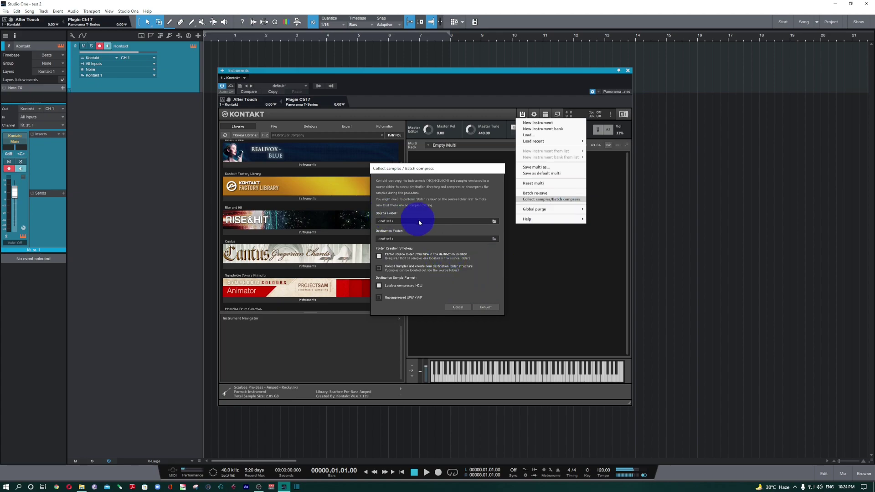
- Set the batch compress source folder to Fanfare Library inside Kontakt Libraries 7 on the Projects (F:) drive
left_click(494, 221)
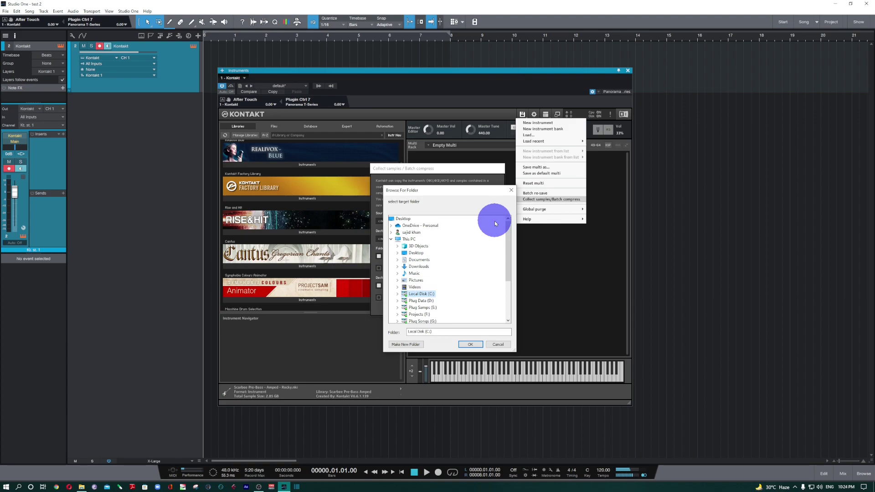
double_click(420, 314)
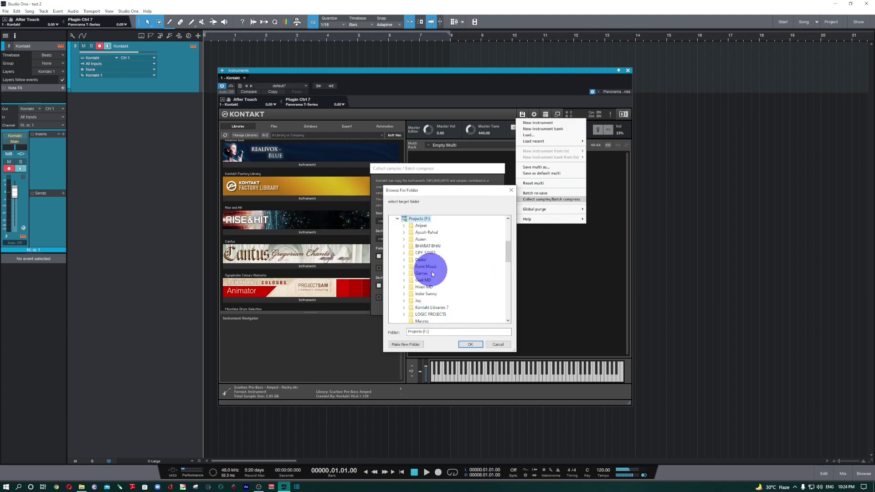
scroll(446, 308, "down", 1)
scroll(445, 306, "down", 2)
double_click(440, 253)
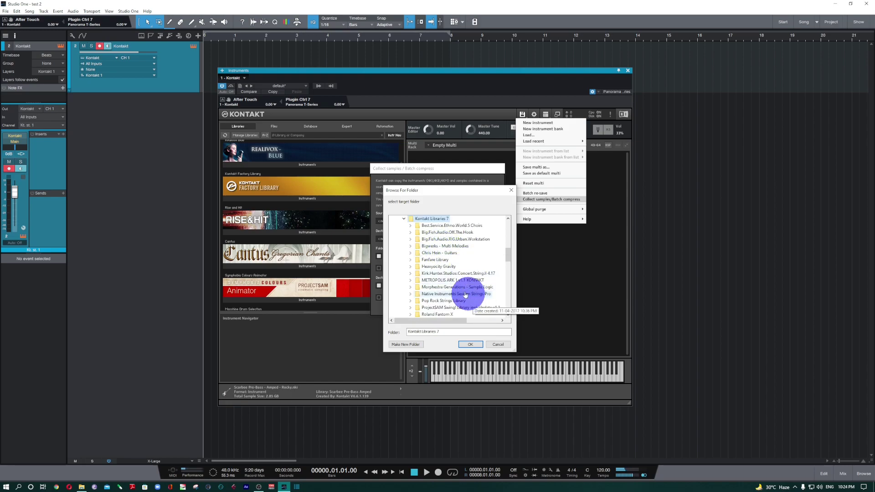
double_click(435, 260)
left_click(470, 345)
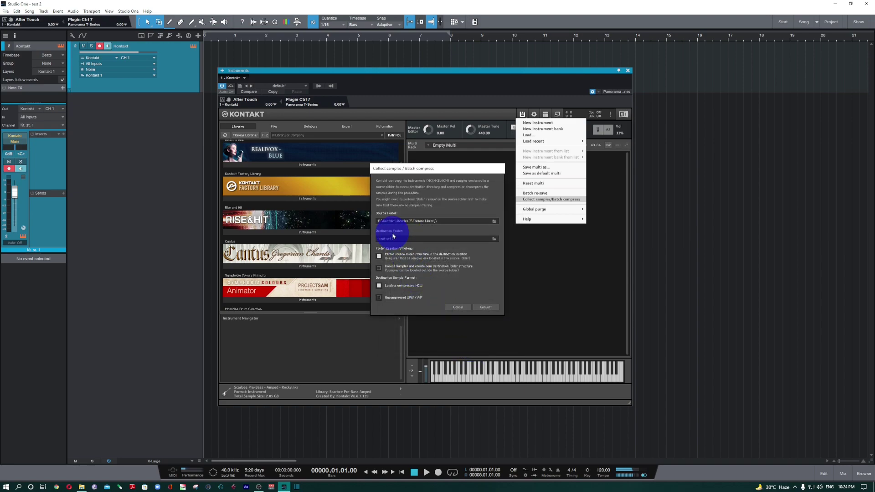
- Browse the Projects (F:) drive for a batch compress destination folder and leave the folder browser without choosing one
left_click(494, 241)
scroll(474, 268, "down", 3)
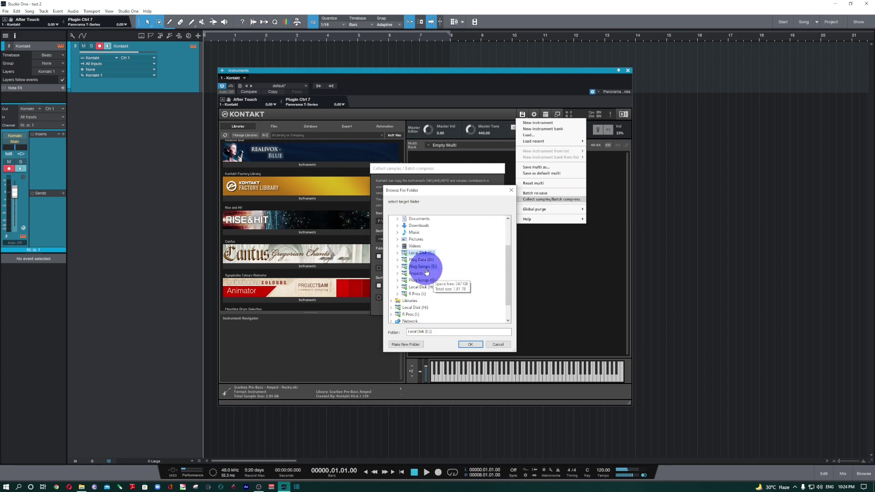
double_click(422, 273)
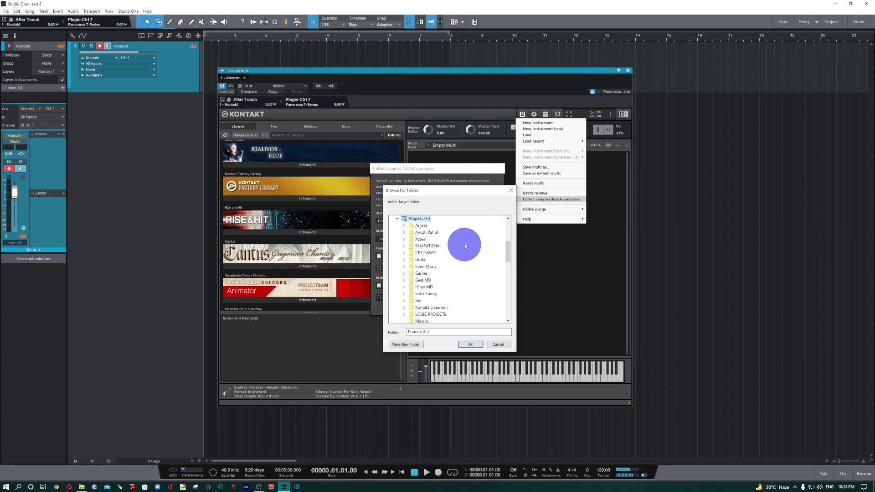
left_click(414, 345)
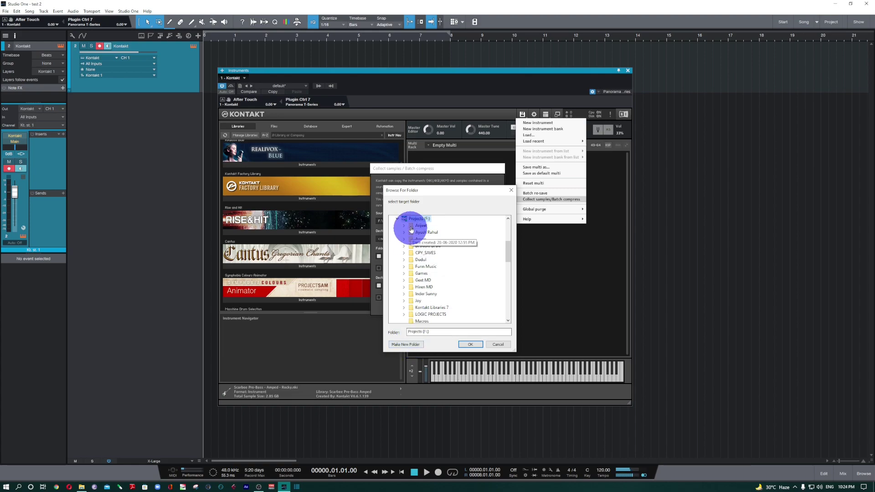
left_click(498, 344)
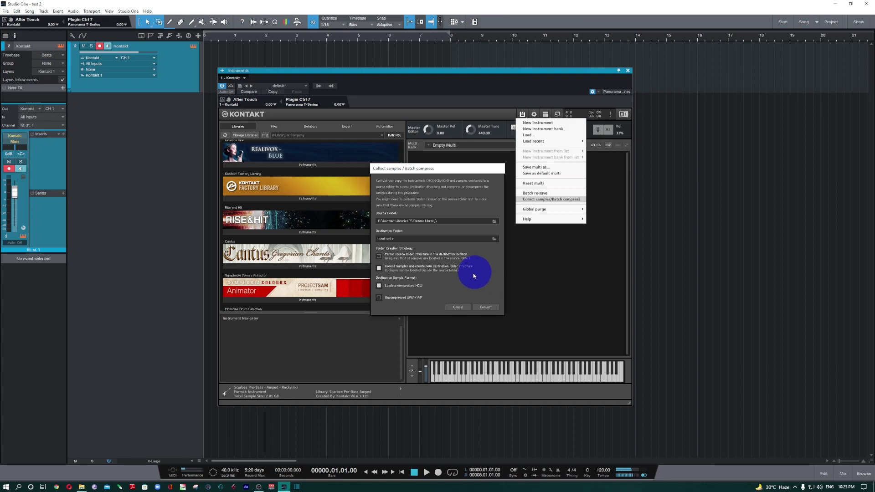
- Try the lossless compressed NCW and uncompressed WAV / AIF destination sample formats and cancel the batch compress setup
left_click(387, 287)
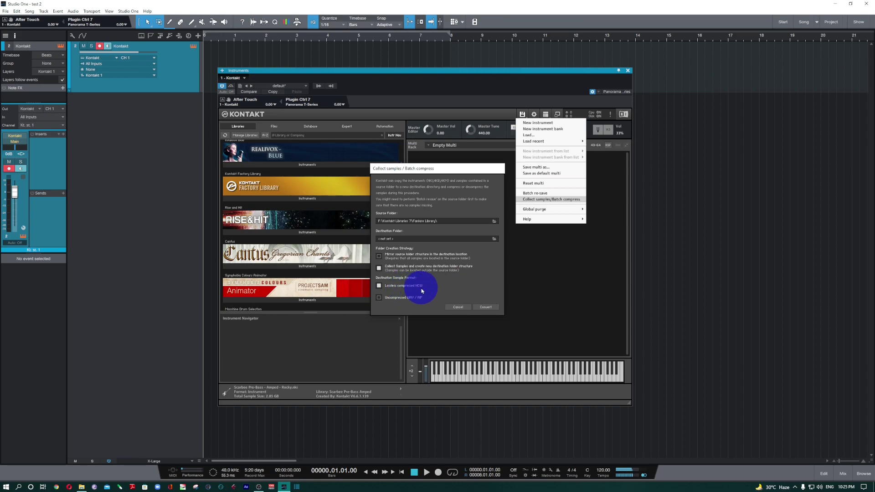
left_click(379, 298)
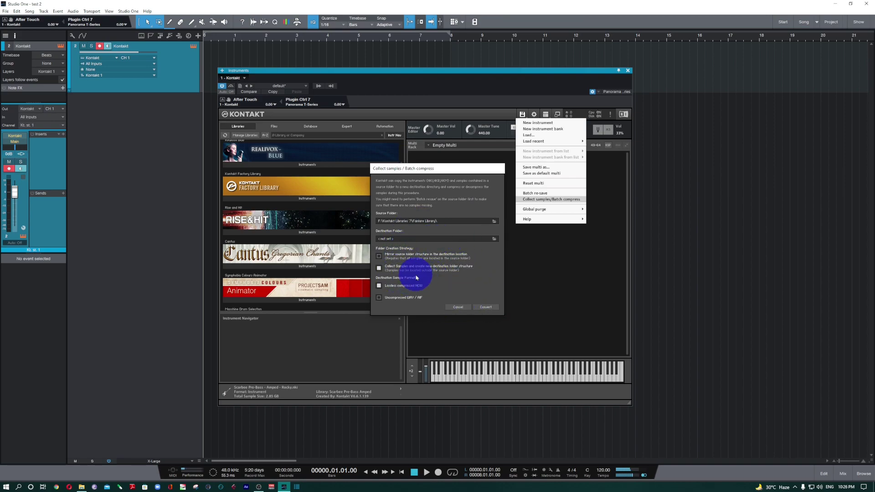
left_click(458, 307)
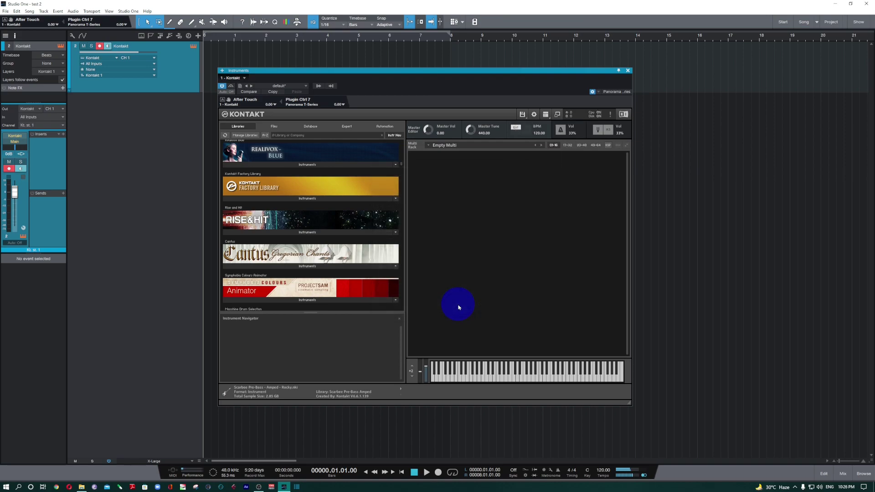
left_click(523, 115)
mouse_move(541, 210)
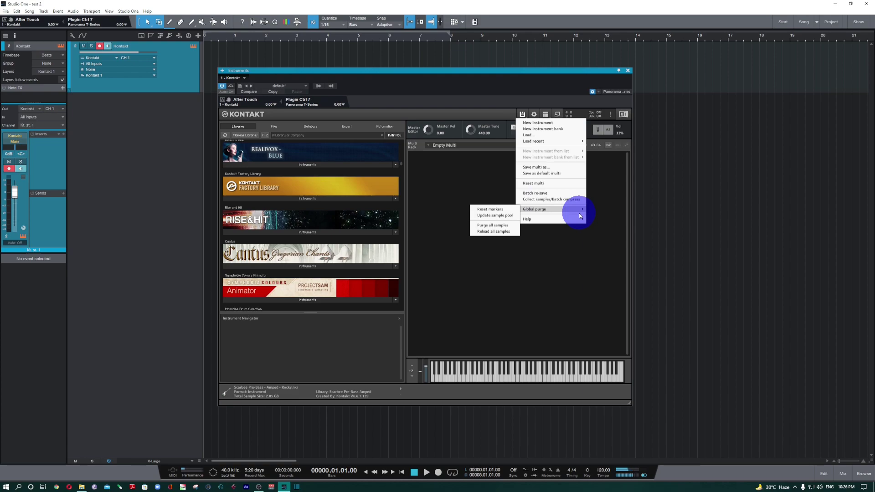
left_click(523, 242)
- Expand the Kontakt Factory Library's instruments and load Closed Hihats 2 from the Hihats & Shakers folder into the rack
left_click(314, 201)
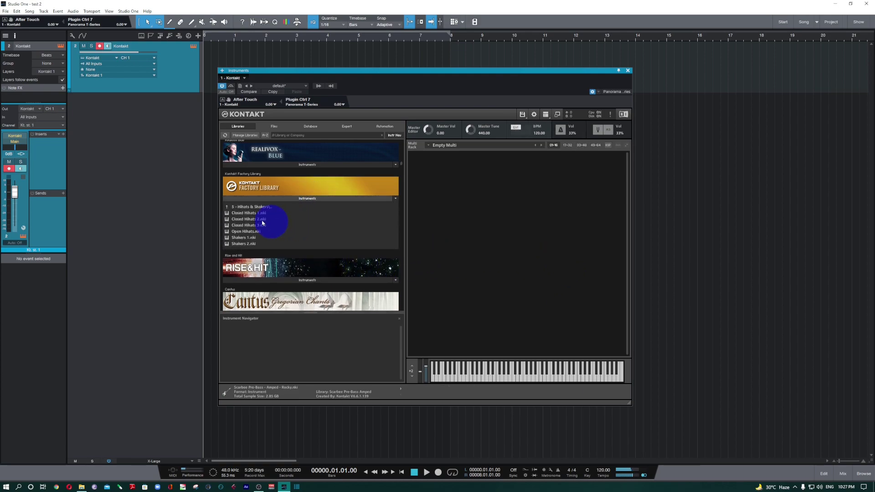
left_click_drag(335, 219, 498, 220)
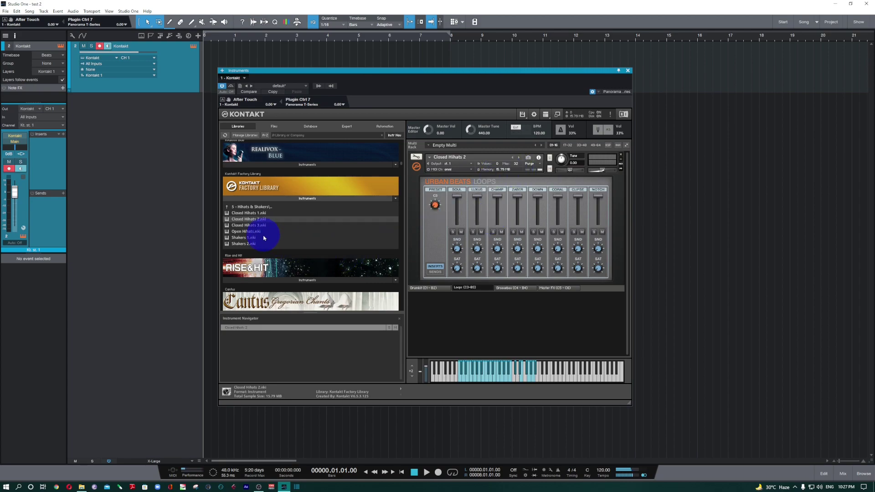
- Collapse the Kontakt Factory Library's instruments and load Alicias Keys into the rack in place of Closed Hihats 2
left_click(283, 208)
left_click(283, 207)
left_click(289, 199)
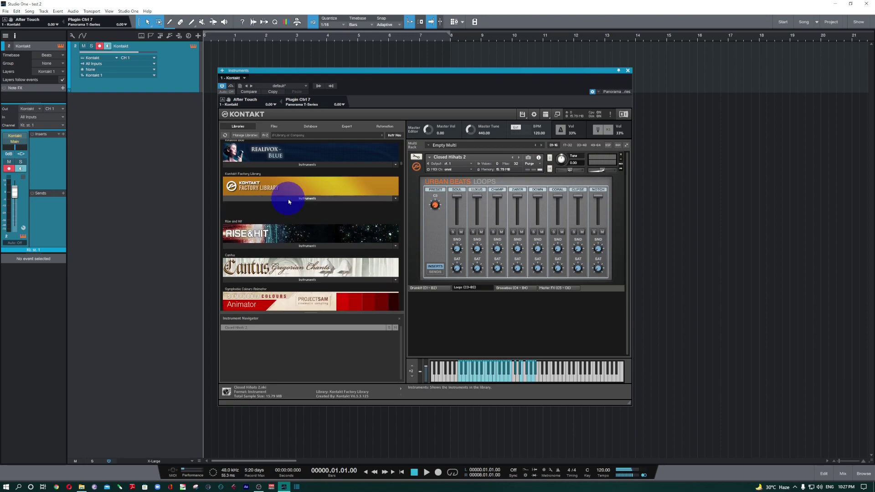
scroll(308, 270, "down", 10)
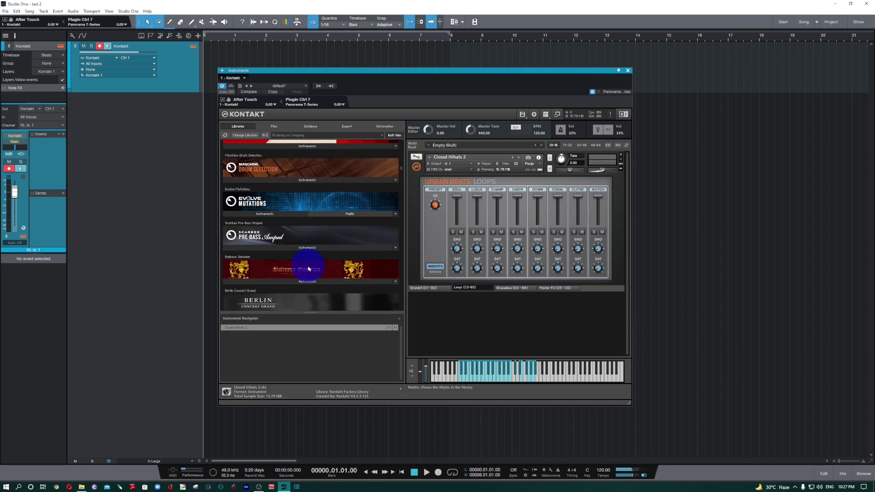
scroll(308, 269, "down", 8)
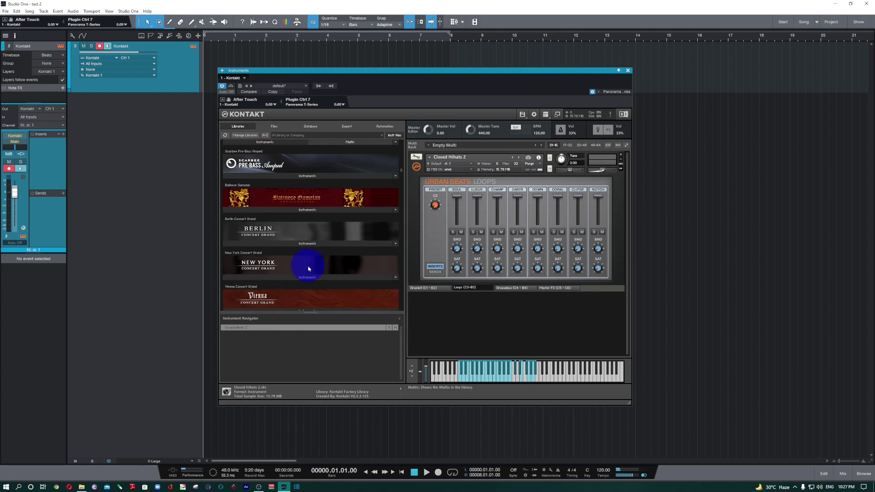
left_click(260, 190)
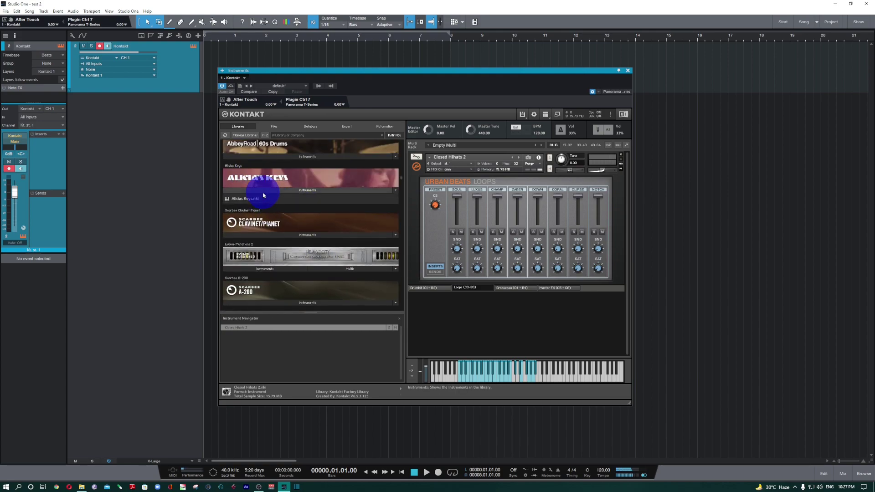
left_click_drag(241, 201, 502, 211)
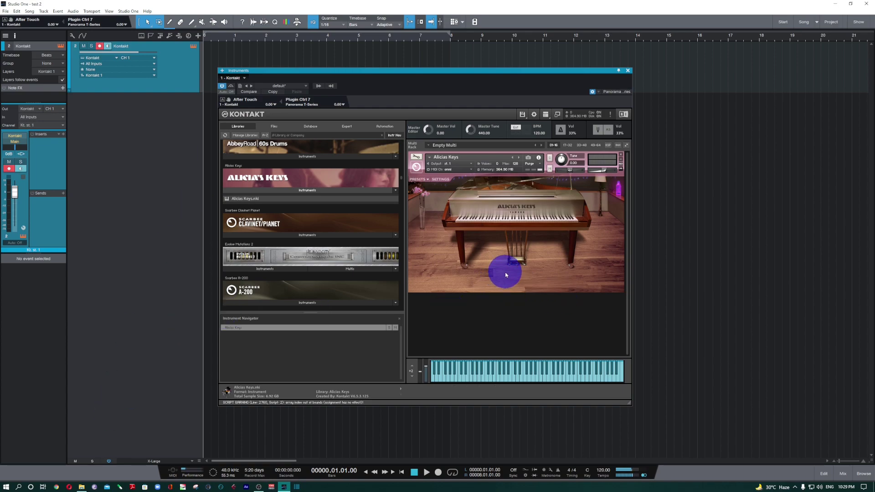
- Compare the instrument's purge options with Global purge and purge all samples of Alicias Keys
left_click(541, 165)
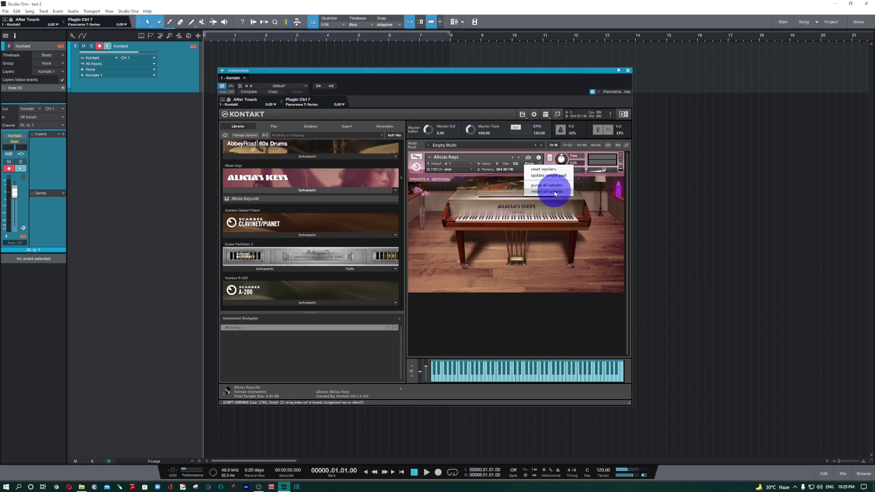
left_click(522, 115)
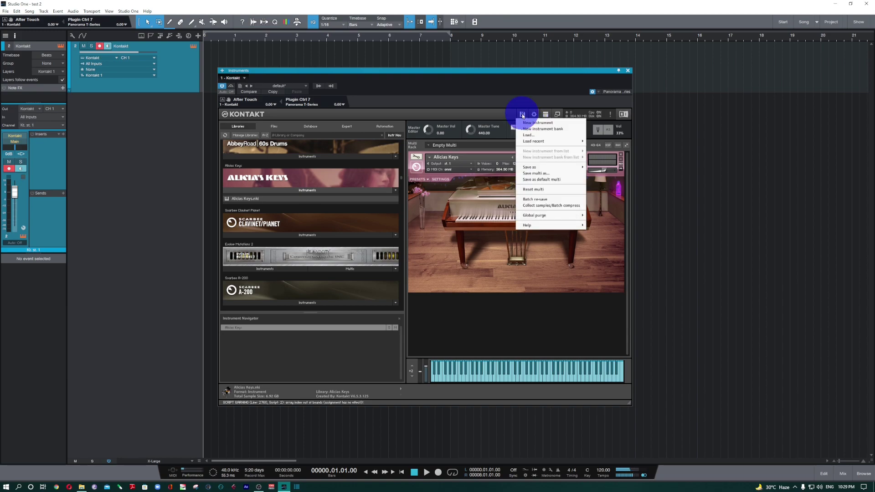
mouse_move(541, 215)
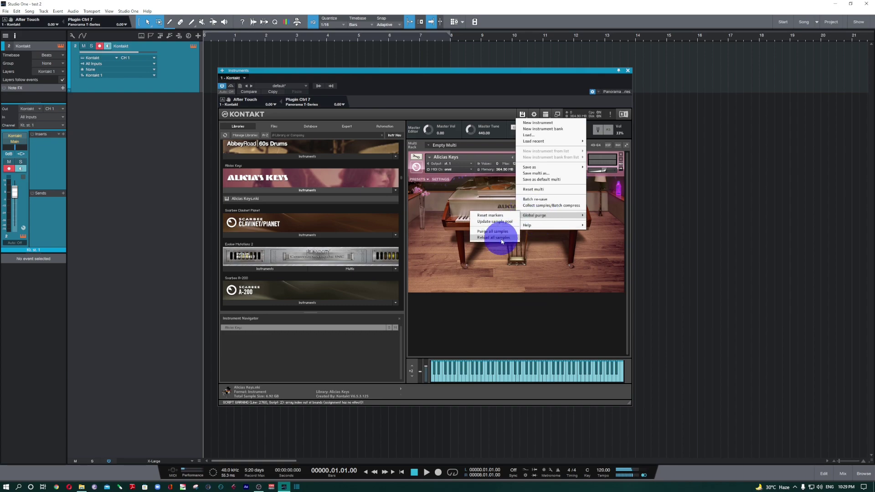
left_click(500, 237)
left_click(529, 163)
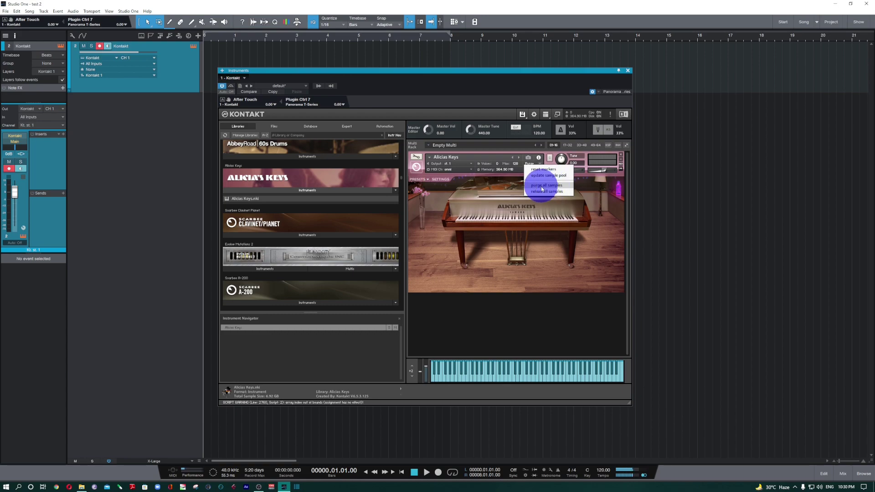
left_click(542, 189)
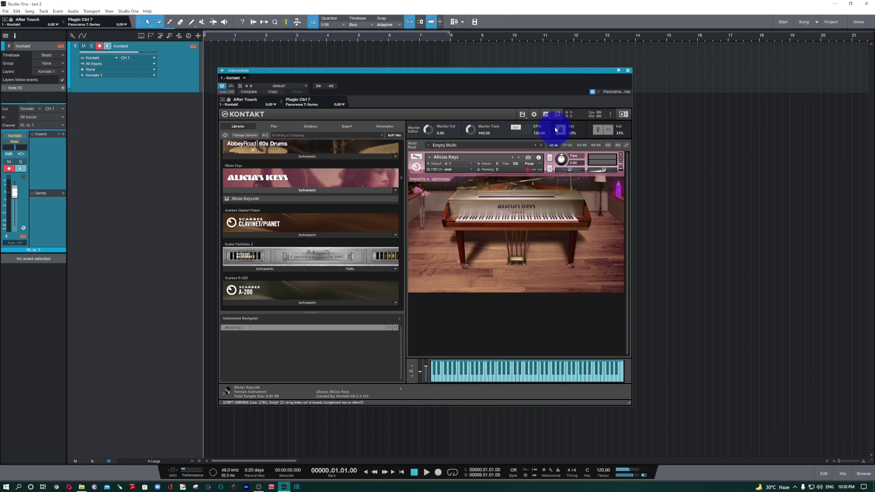
- Try hiding Kontakt's Info pane and show it again
left_click(547, 115)
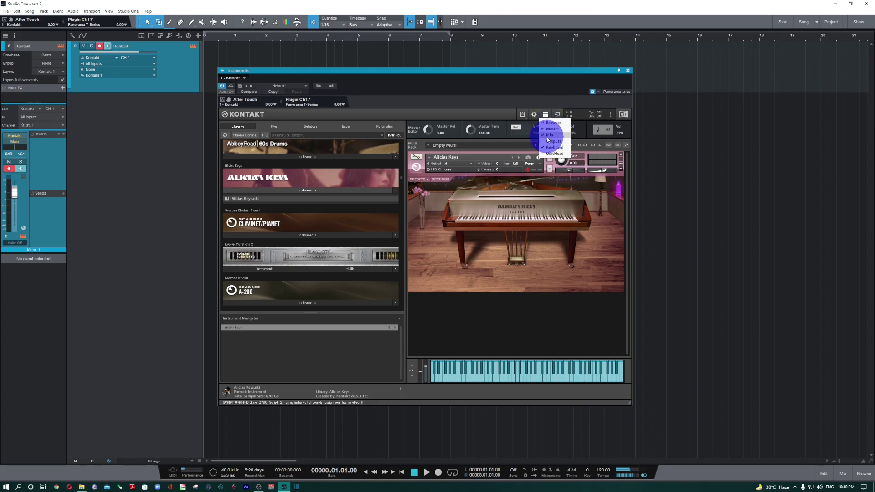
left_click(548, 135)
left_click(550, 136)
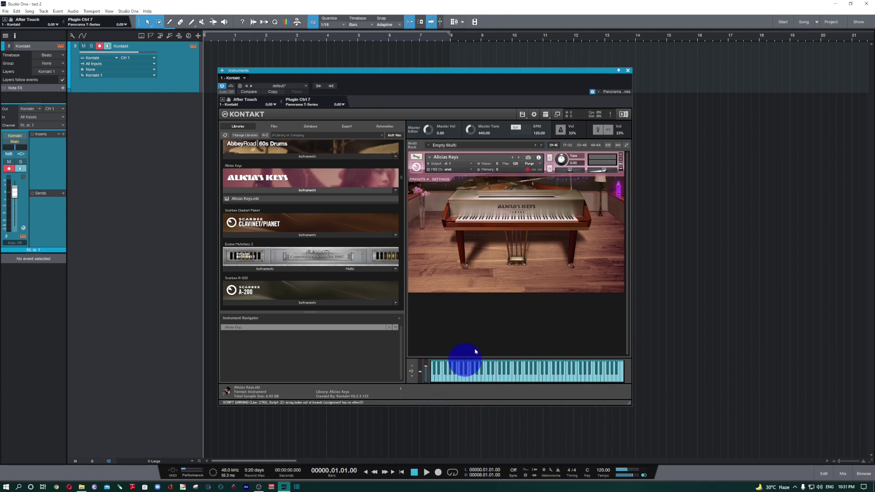
- Turn on Studio One's info view and purge all samples of Alicias Keys again
left_click(243, 22)
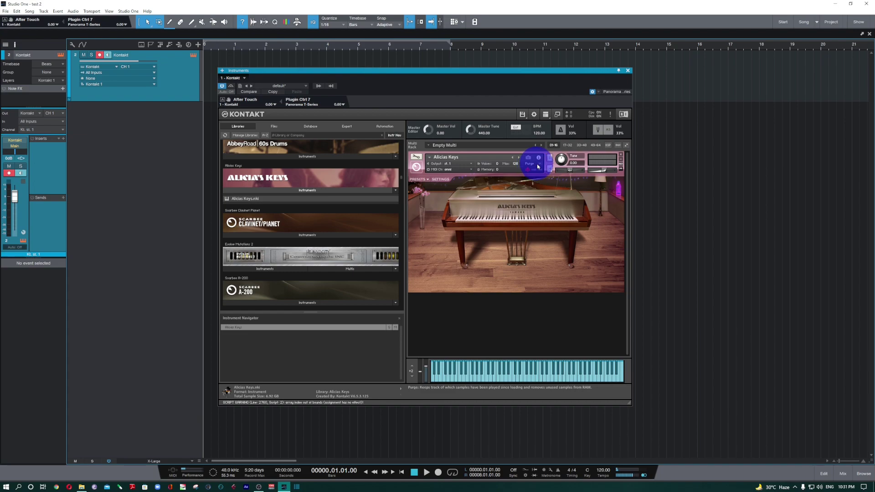
left_click(538, 165)
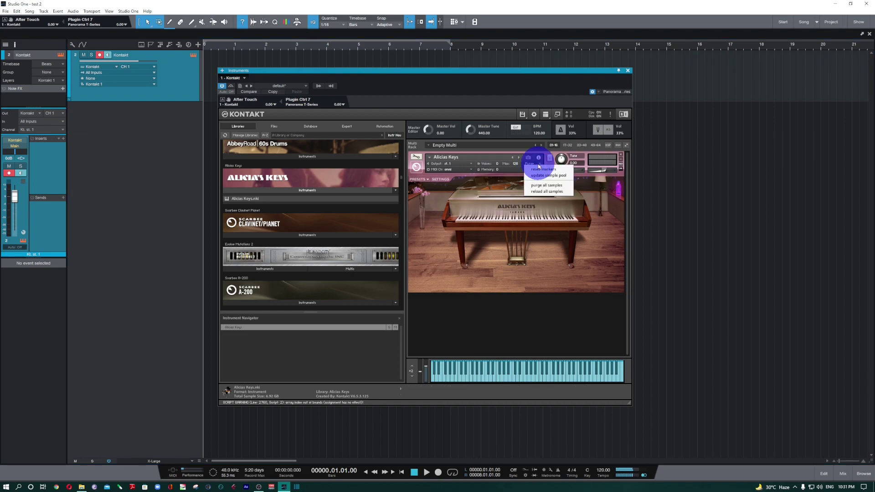
left_click(543, 186)
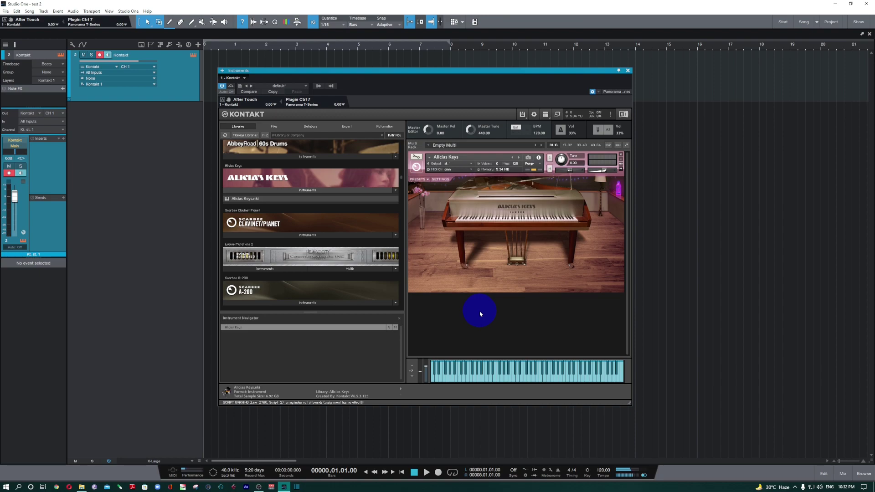
- Open the Mapping Editor of Alicias Keys to examine which zones are loaded and return to the rack view
left_click(416, 156)
left_click(517, 181)
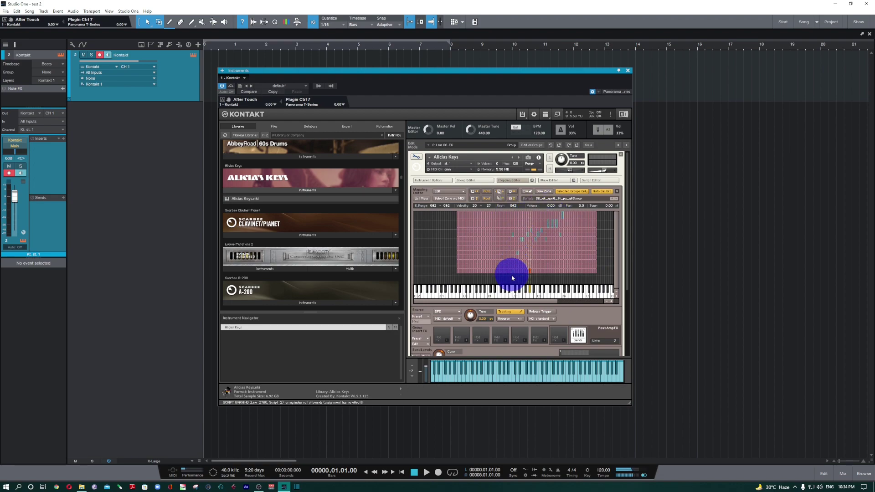
left_click(416, 158)
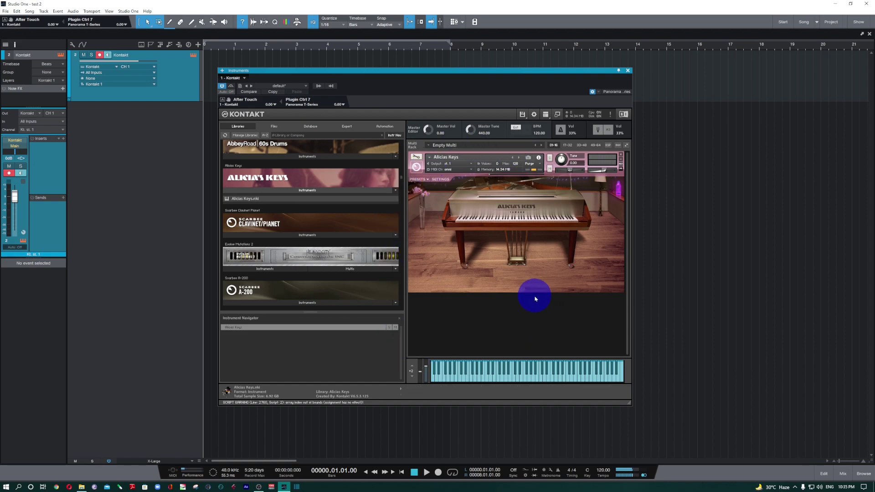
- Look over the file functions and the instrument's purge options, and recheck the loaded zones of Alicias Keys in its Mapping Editor
left_click(523, 114)
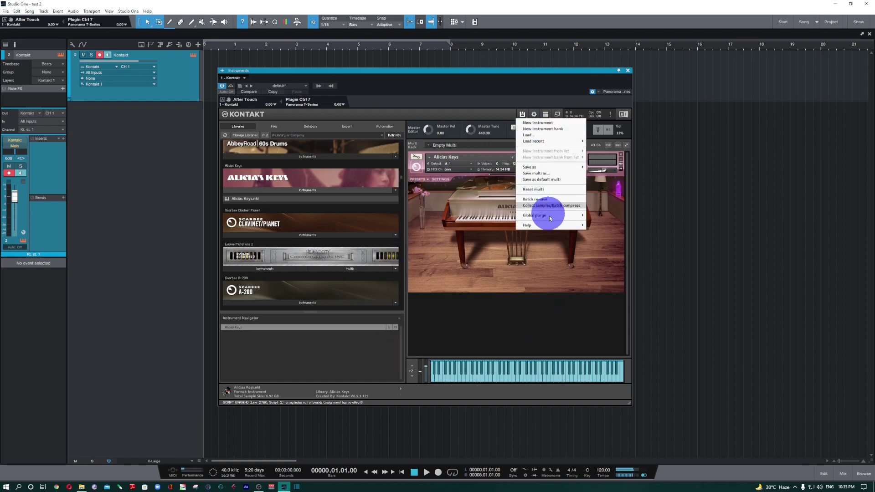
left_click(530, 163)
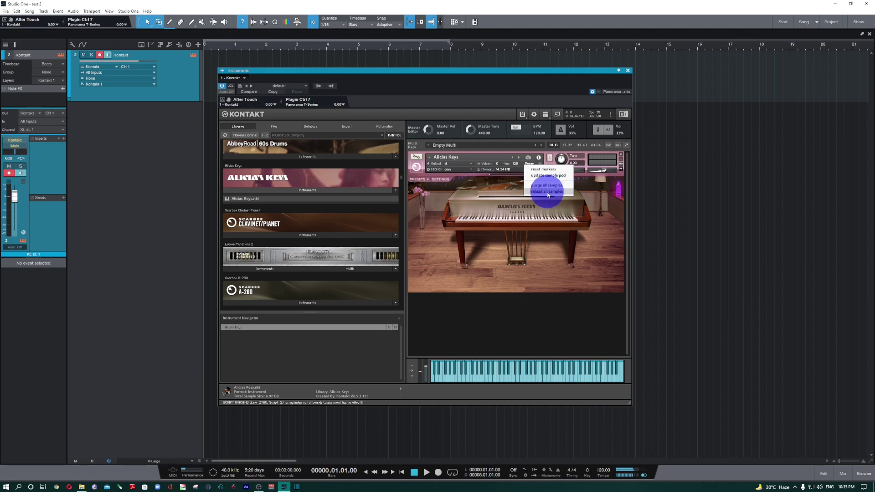
left_click(416, 157)
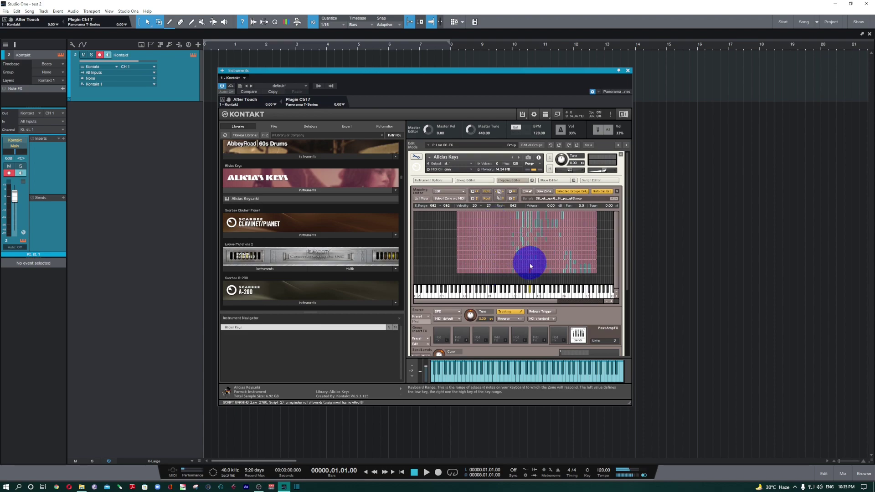
left_click(417, 157)
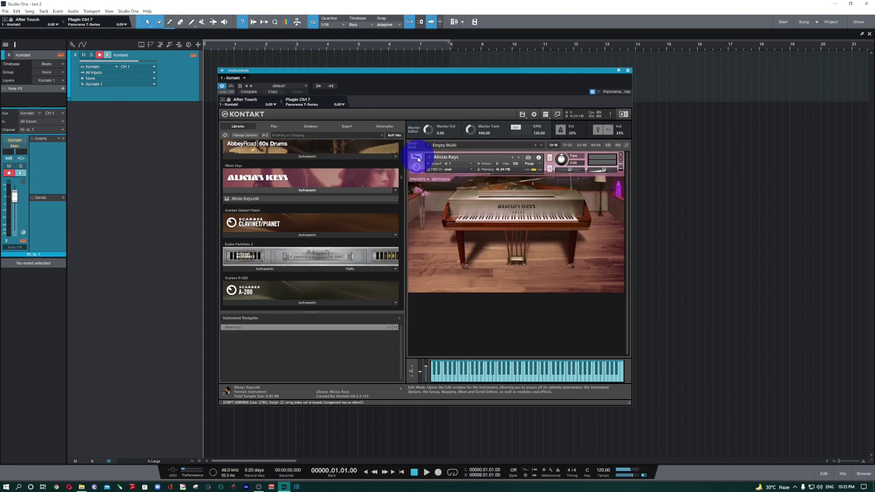
- Reload all samples of Alicias Keys while its mapping is displayed, deselect the zone and leave edit mode
left_click(417, 157)
left_click(529, 163)
left_click(542, 192)
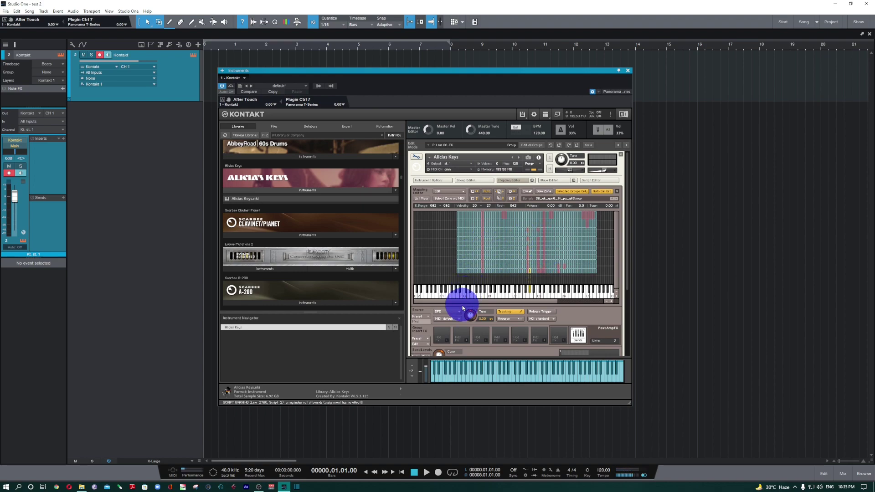
left_click(434, 268)
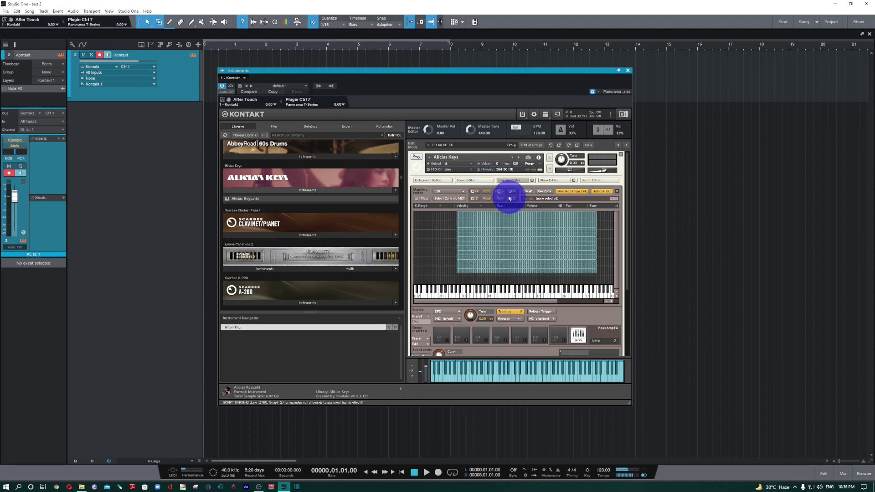
left_click(417, 157)
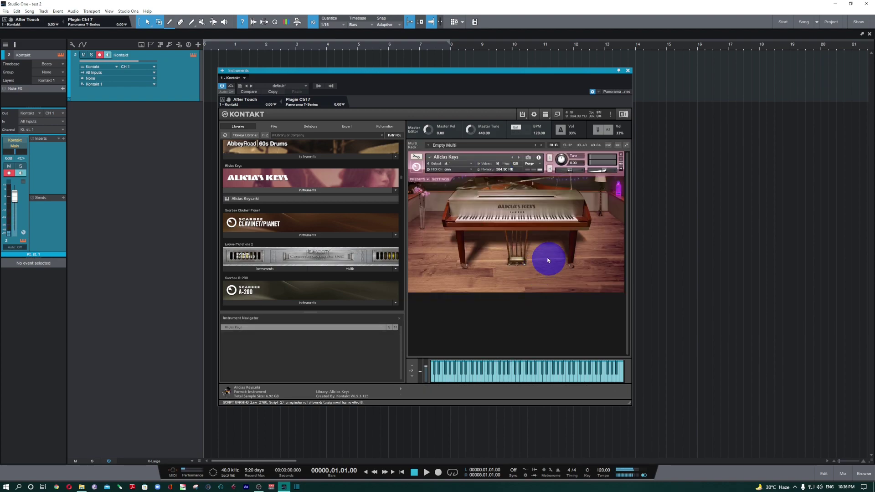
- Purge all samples from the fully loaded Alicias Keys and check its zones in the Mapping Editor before leaving edit mode
left_click(540, 165)
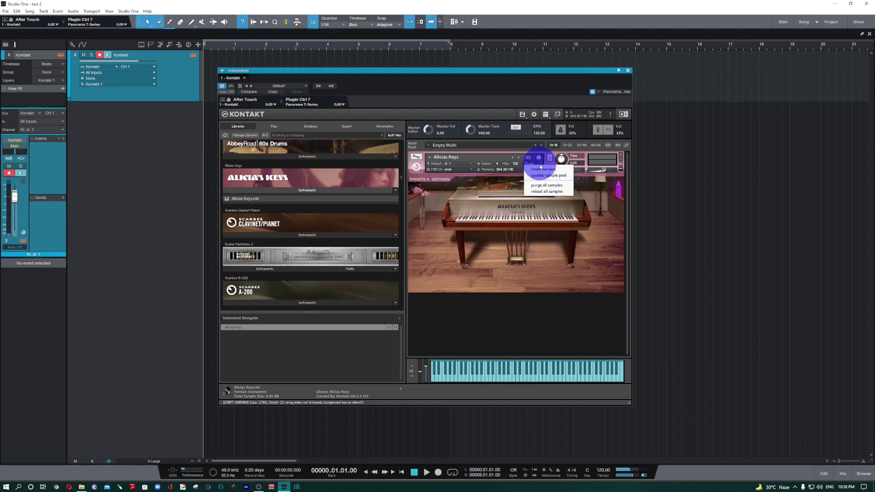
left_click(561, 186)
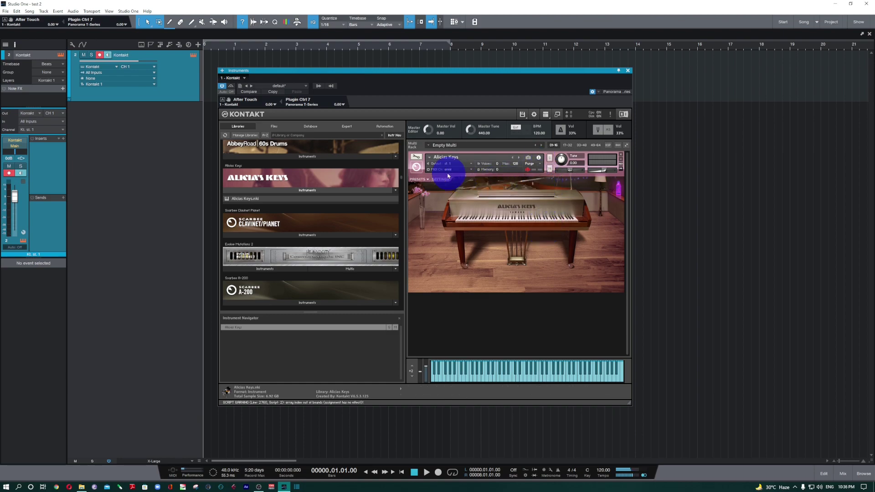
left_click(416, 157)
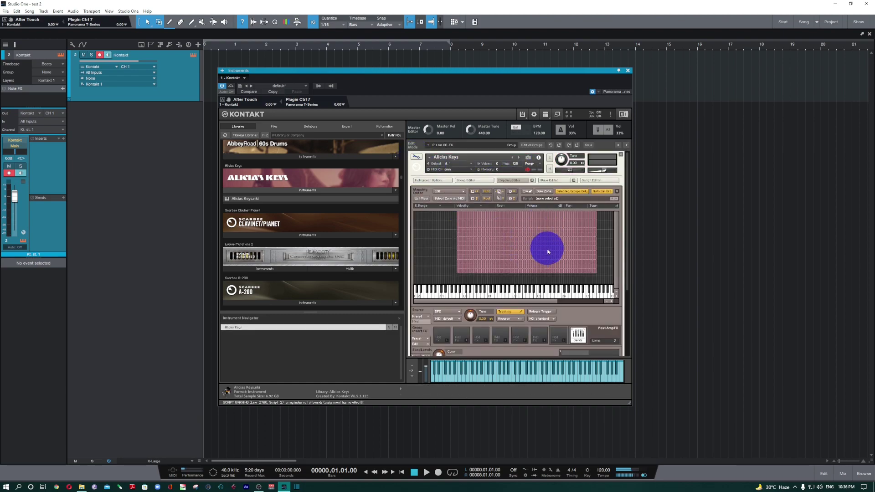
left_click(416, 158)
left_click(518, 259)
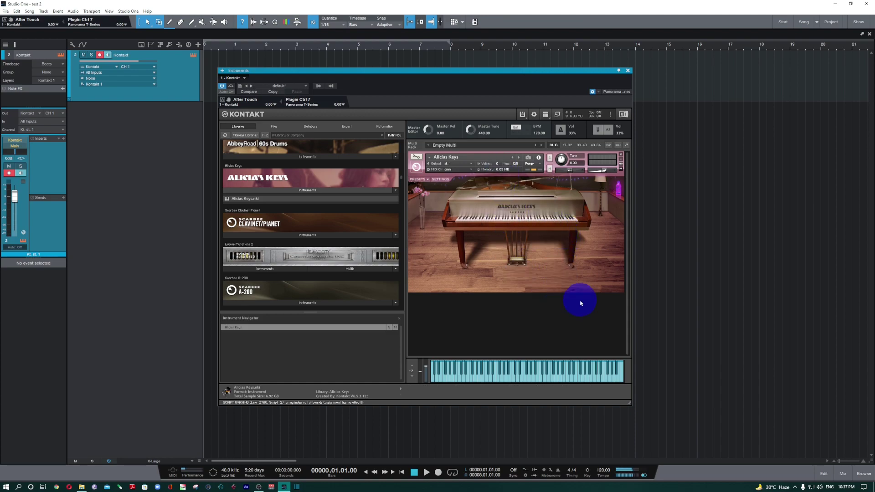
- Examine the Global purge options for resetting markers, updating the sample pool, and purging or reloading all samples
left_click(522, 114)
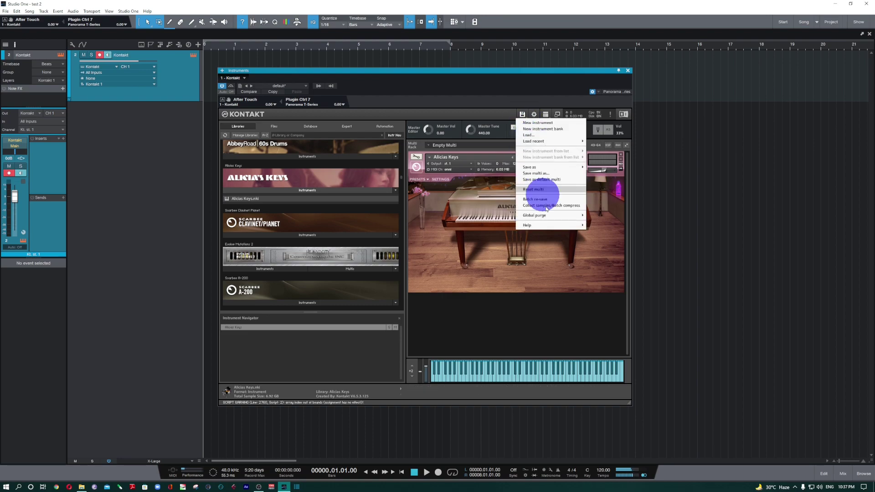
mouse_move(538, 215)
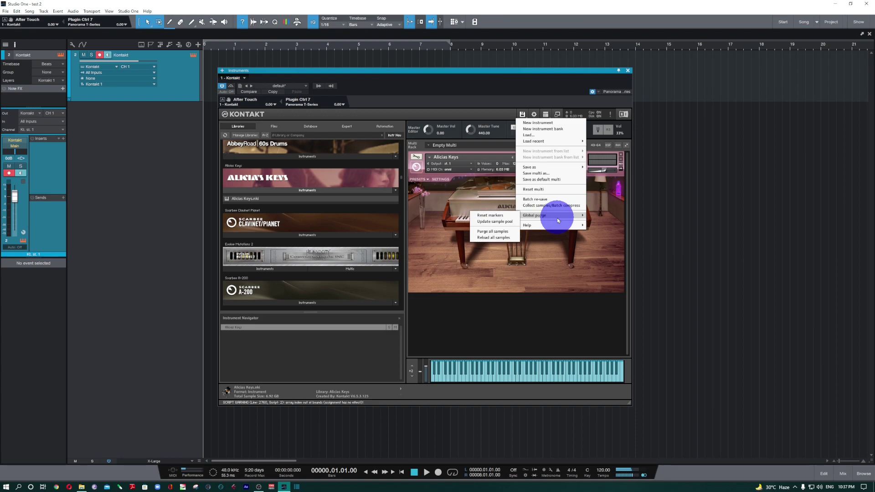
left_click(531, 296)
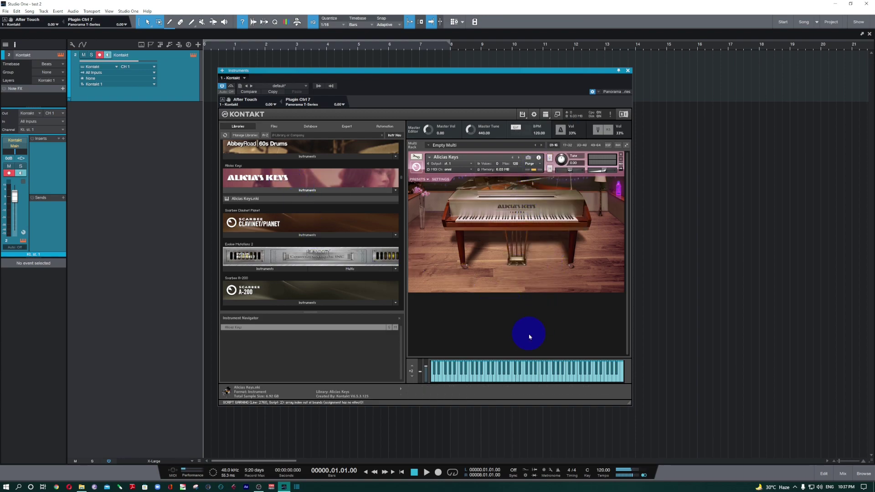
left_click(523, 114)
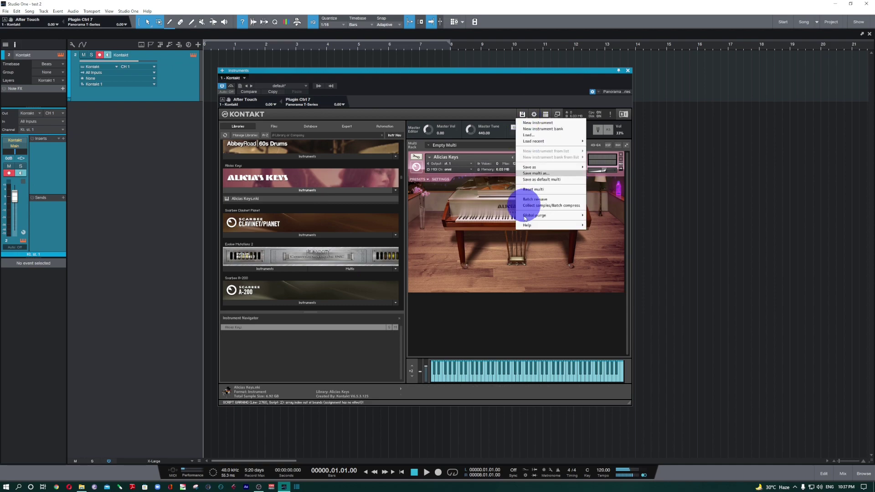
mouse_move(532, 219)
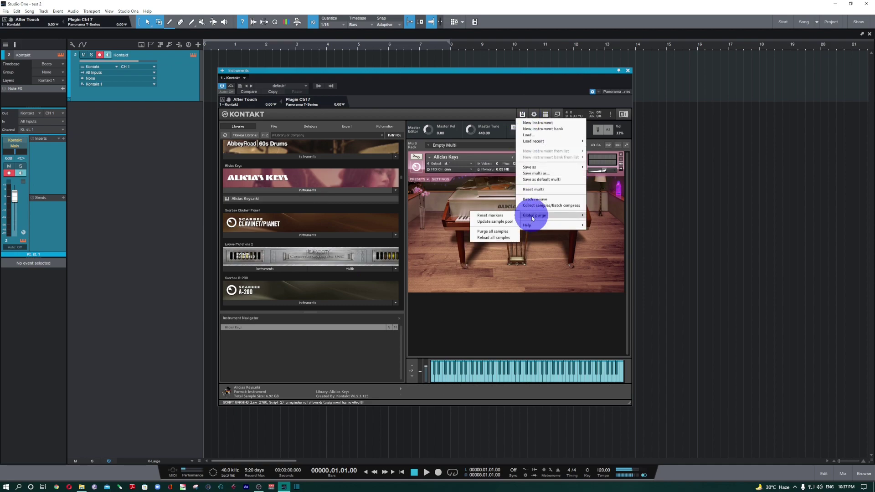
left_click(505, 241)
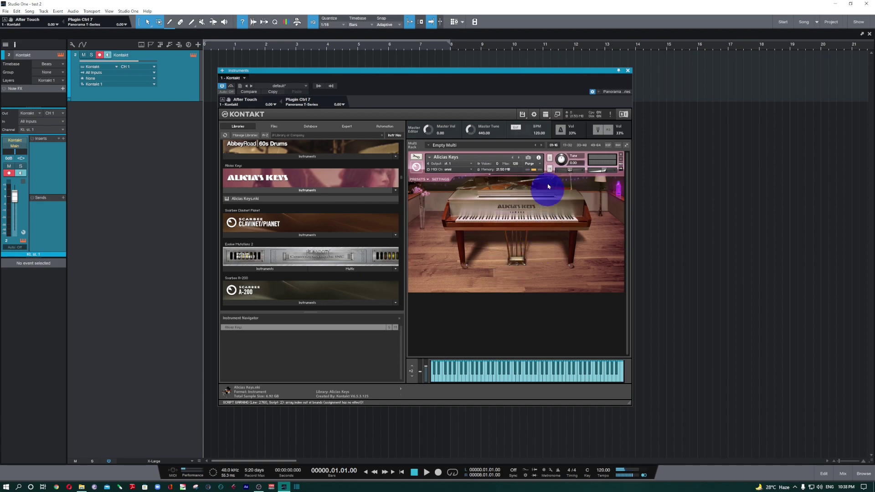
- Examine the Help options, view the About Kontakt version and licence information, and dismiss it
left_click(522, 114)
mouse_move(540, 219)
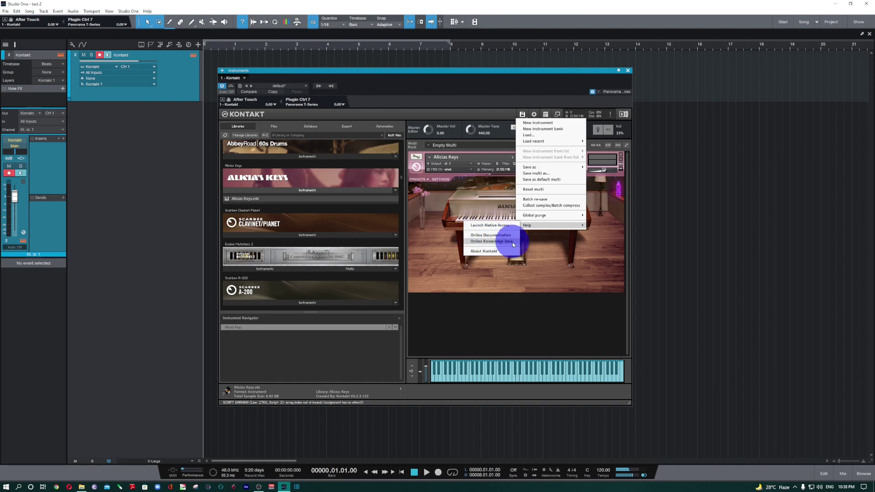
left_click(497, 251)
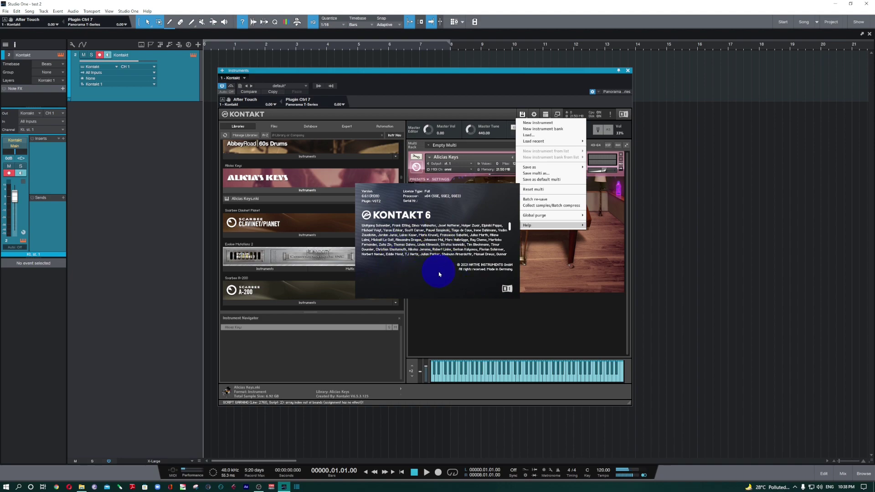
left_click(497, 214)
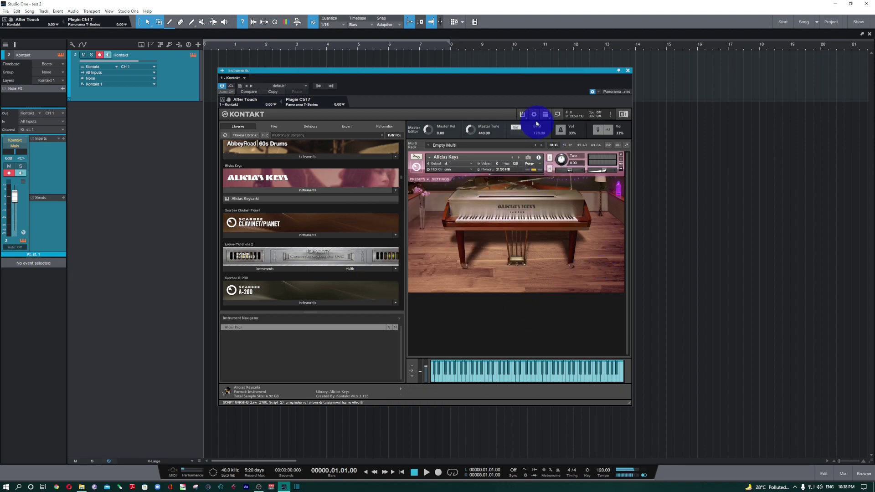
left_click(523, 115)
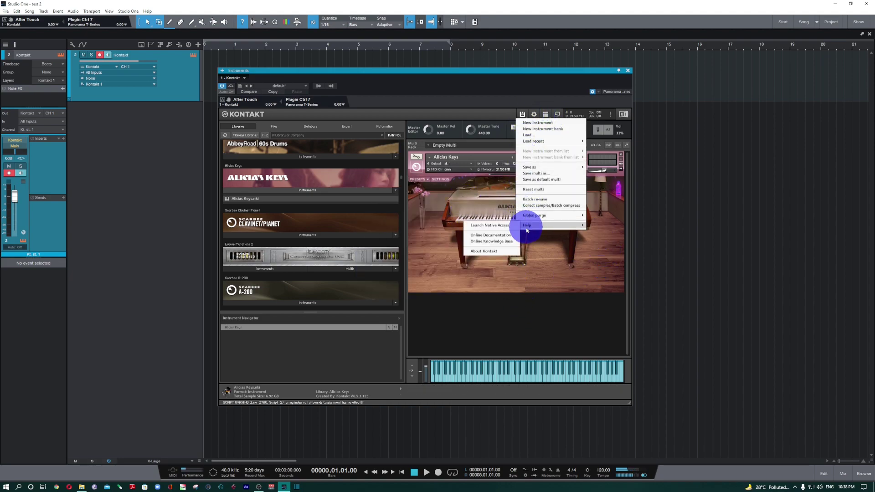
left_click(521, 260)
- Look through the Kontakt options from Interface, Engine and Handling to Loading, Database, Libraries, Memory and Usage Data, and close them
left_click(534, 115)
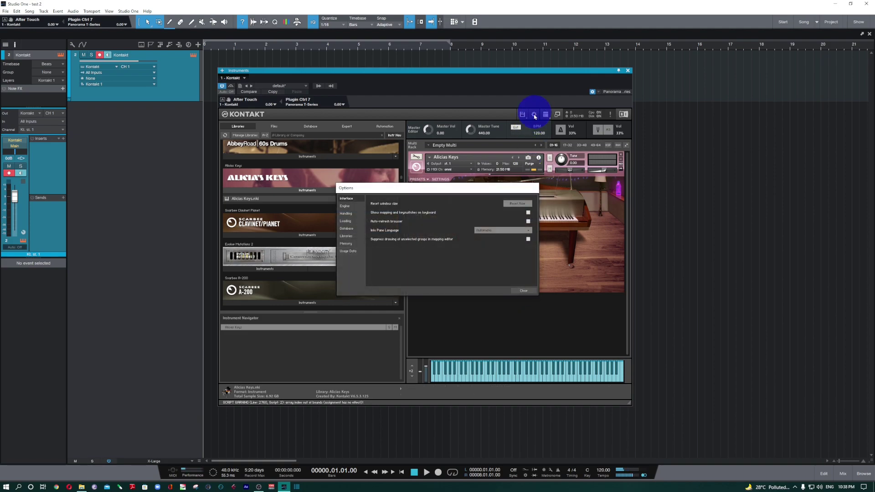
left_click(345, 207)
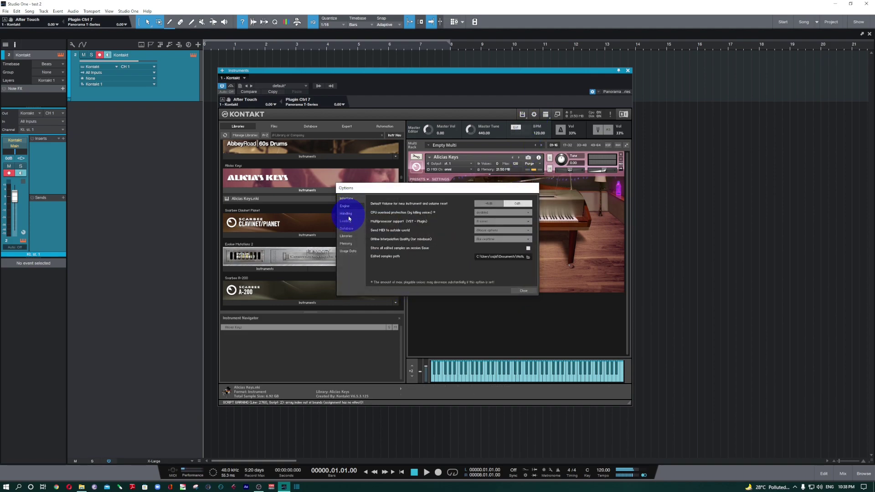
left_click(349, 214)
left_click(349, 222)
left_click(348, 229)
left_click(350, 237)
left_click(350, 243)
left_click(348, 251)
left_click(522, 292)
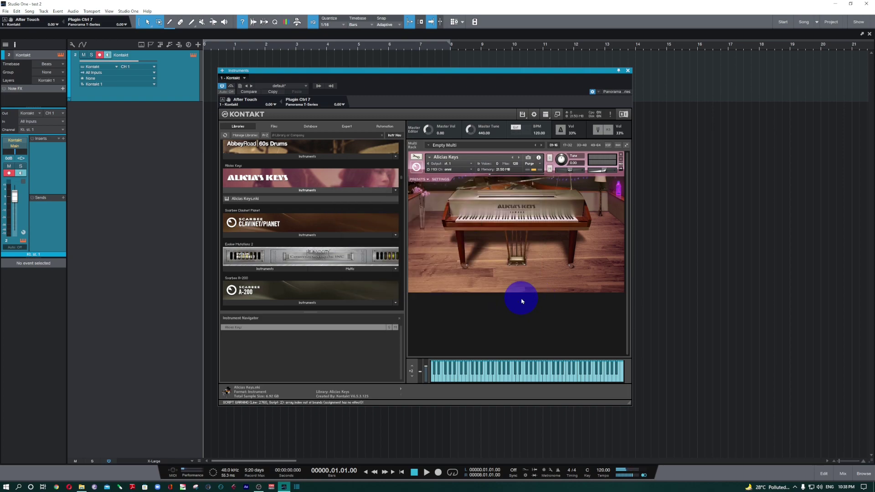